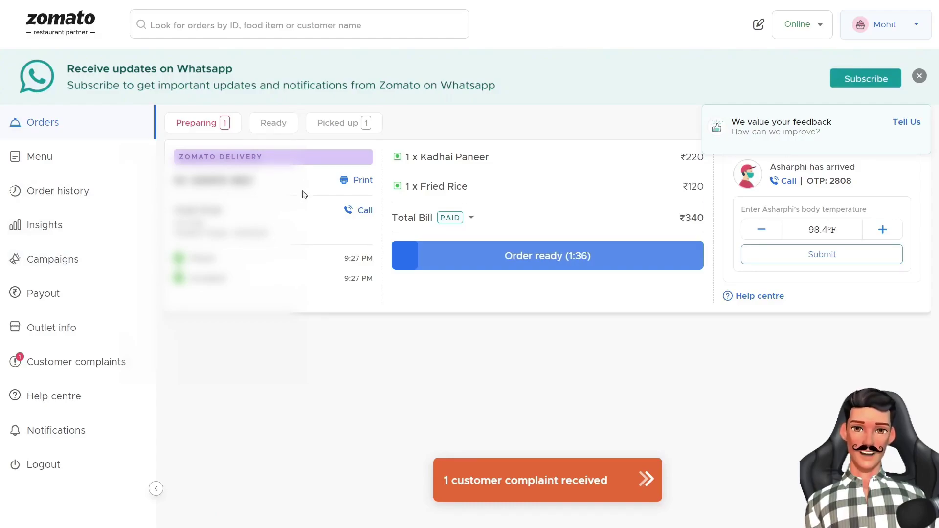
- Open the restaurant's Insights and view the total sales from delivered orders for the previous periods
left_click(92, 230)
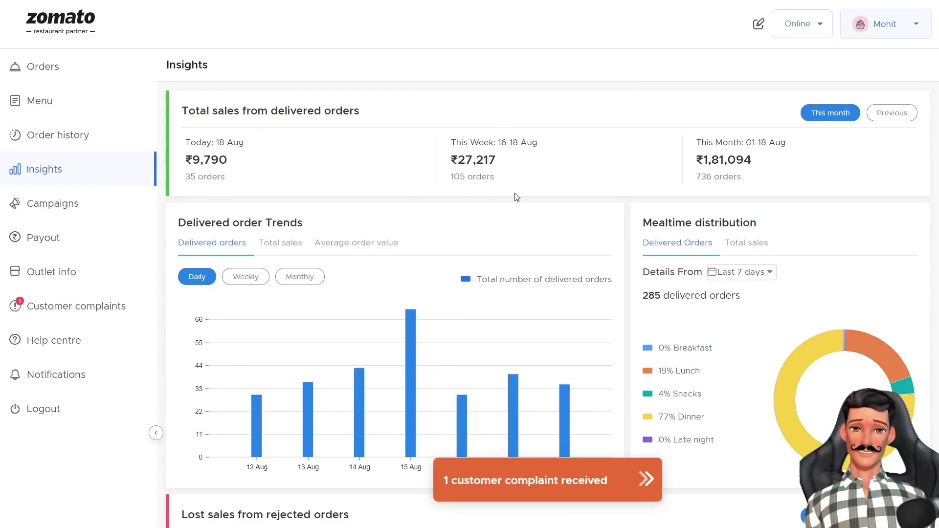
mouse_move(813, 2)
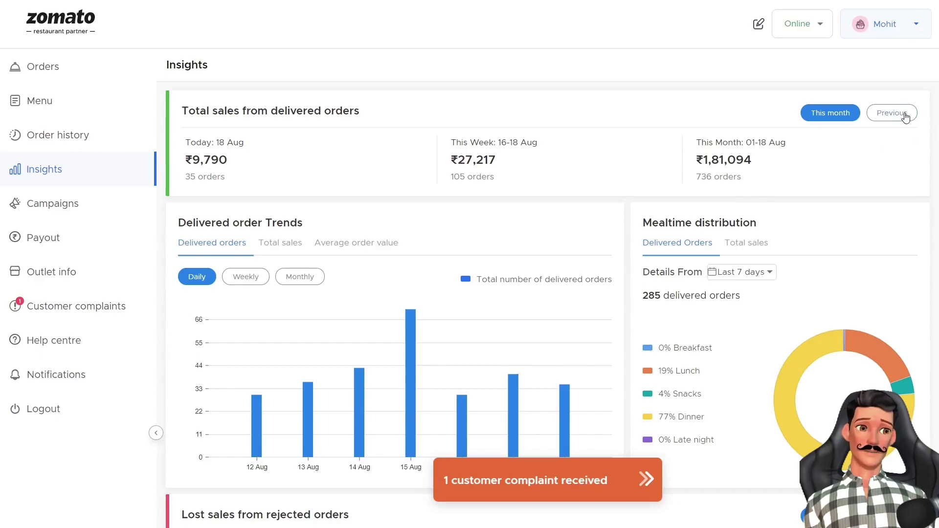
left_click(904, 115)
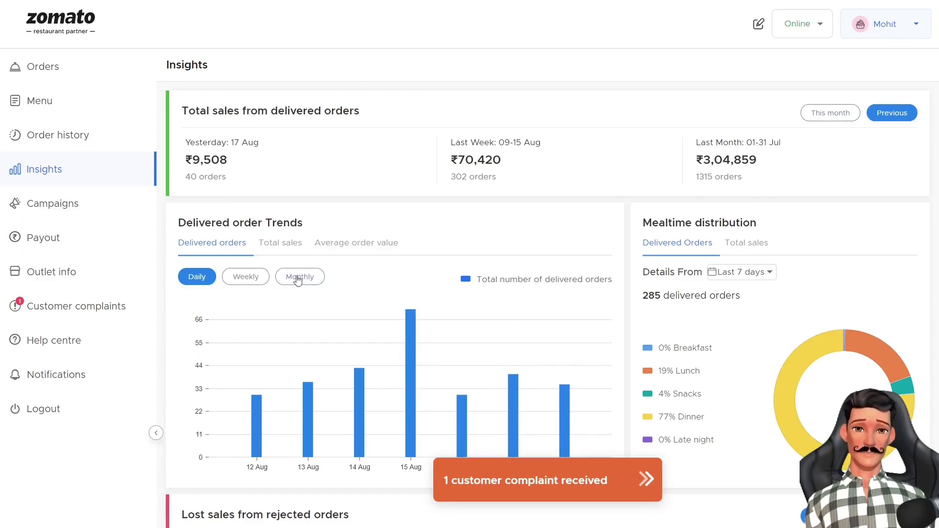
scroll(315, 274, "down", 3)
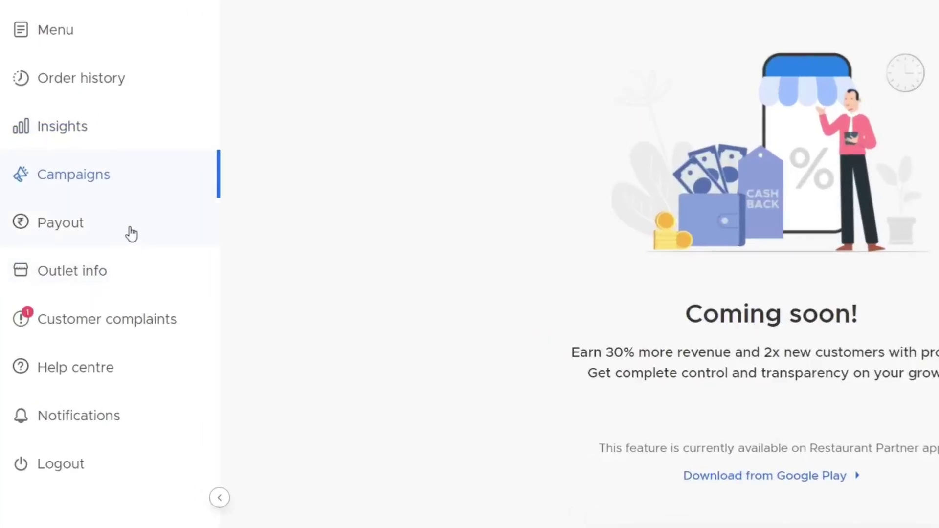
- Open the payout portal and bring up its online ordering settings
left_click(129, 227)
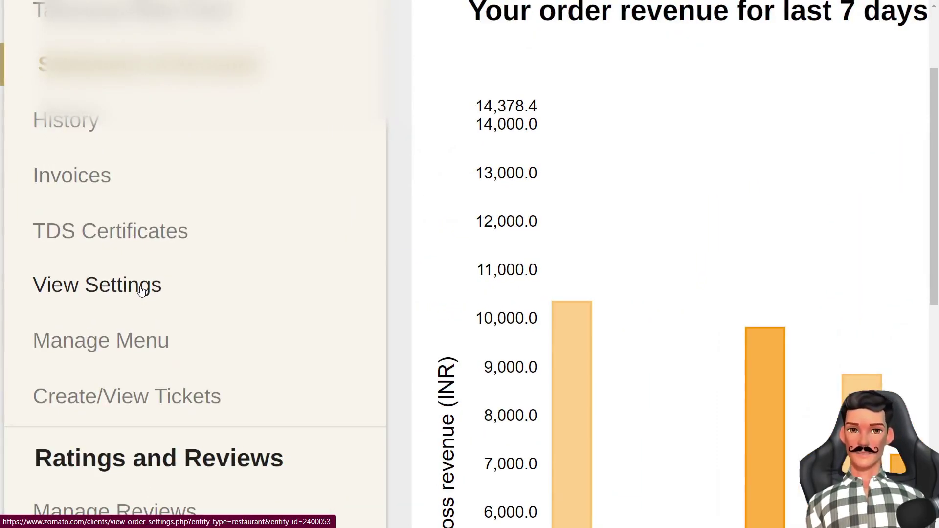
left_click(141, 290)
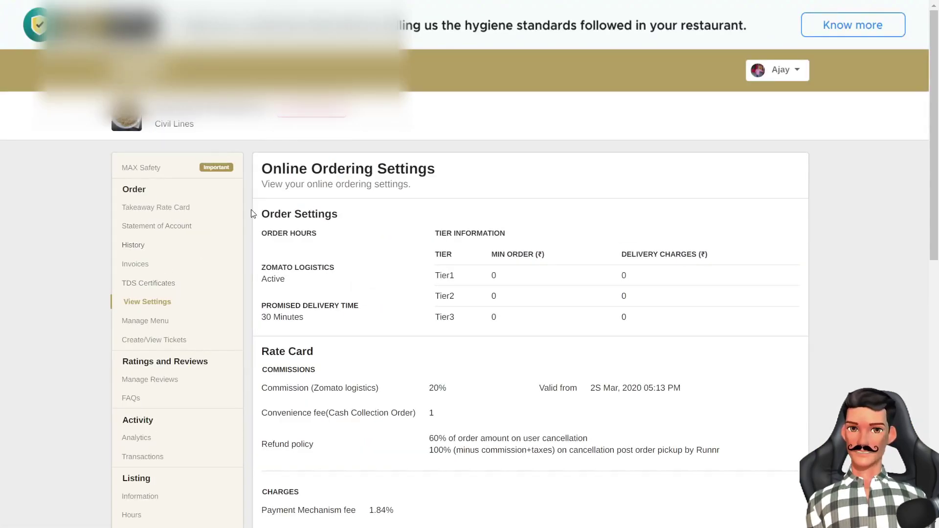
left_click_drag(273, 186, 408, 186)
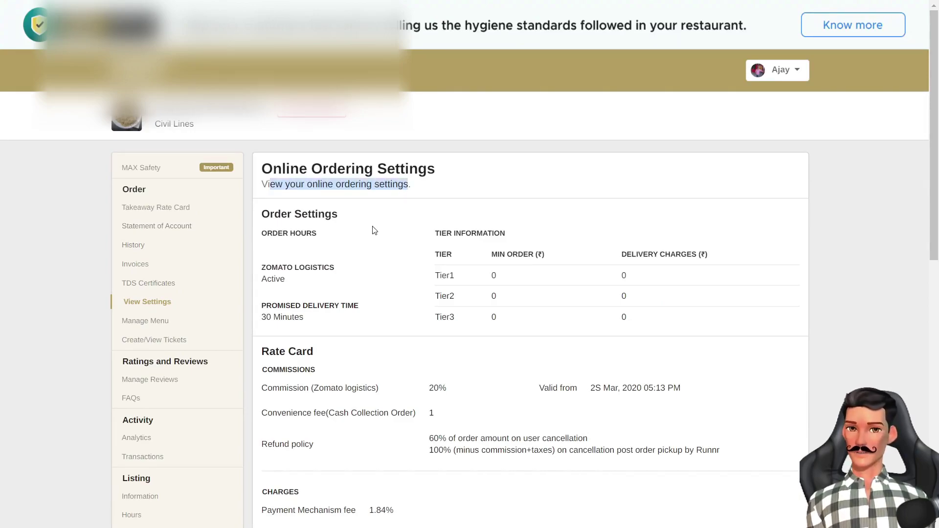
- Examine the rate card's Zomato logistics commission, convenience fee and refund policy
scroll(374, 230, "down", 4)
left_click_drag(379, 124, 434, 128)
left_click_drag(384, 151, 433, 151)
left_click_drag(385, 176, 437, 190)
left_click(481, 181)
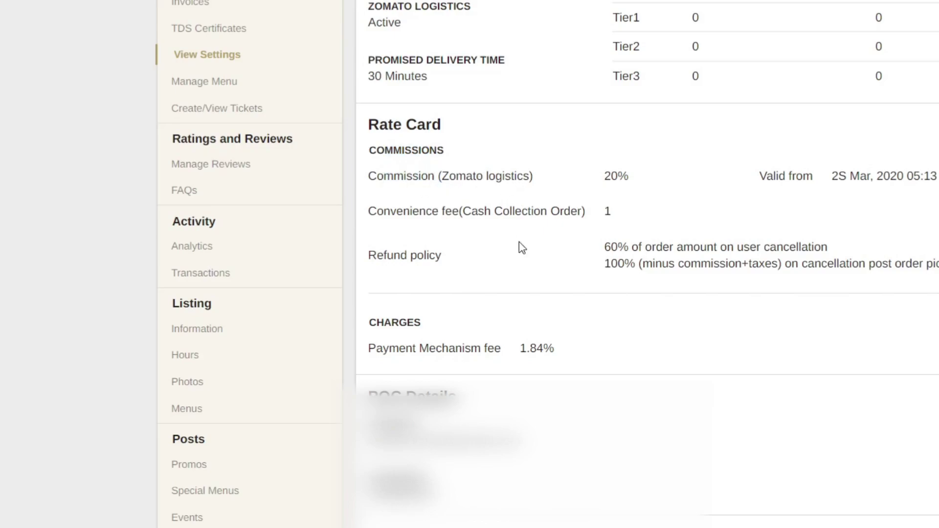
left_click_drag(604, 177, 626, 176)
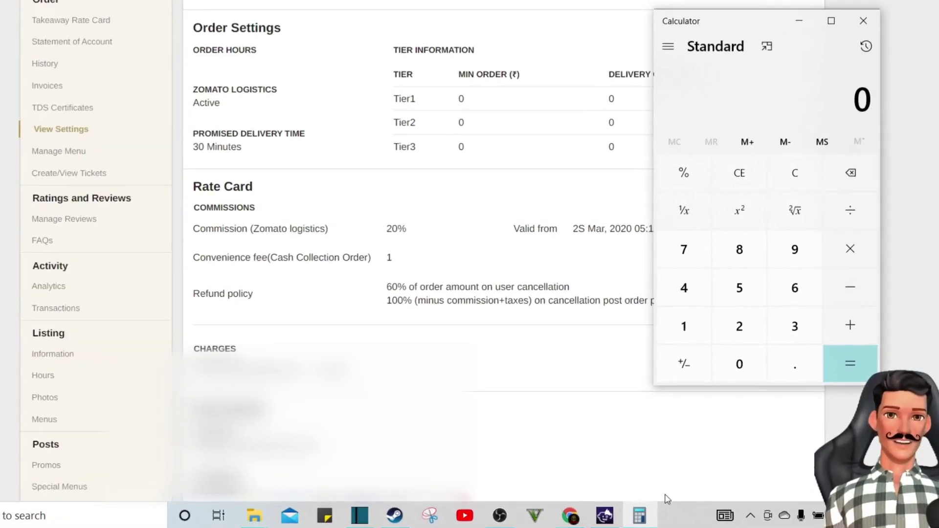
- In Calculator, compute the 20 percent commission on 10,000 as 10000 × 20 ÷ 100
type("1")
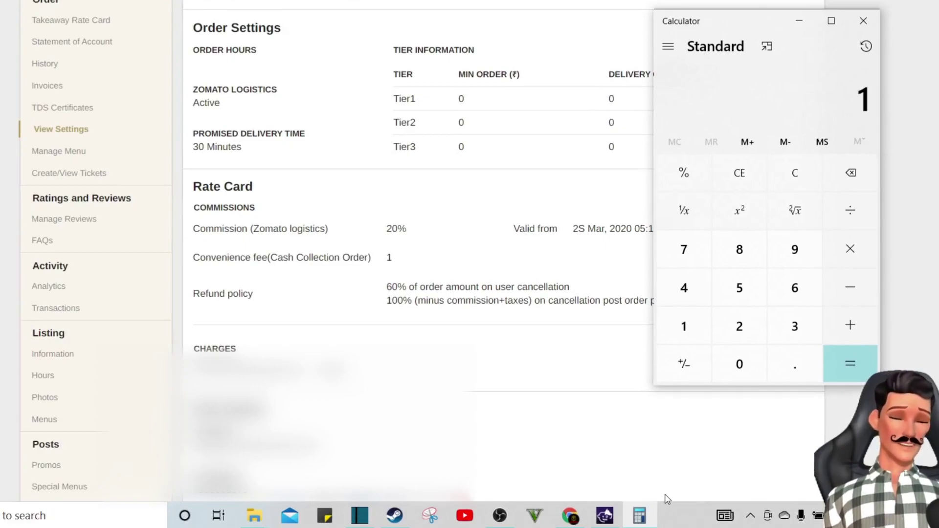
type("0,000")
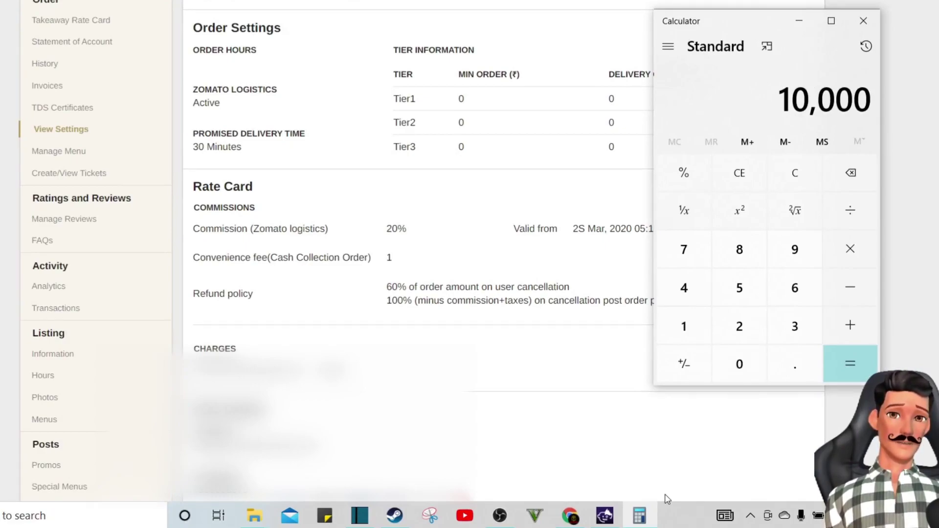
left_click(853, 248)
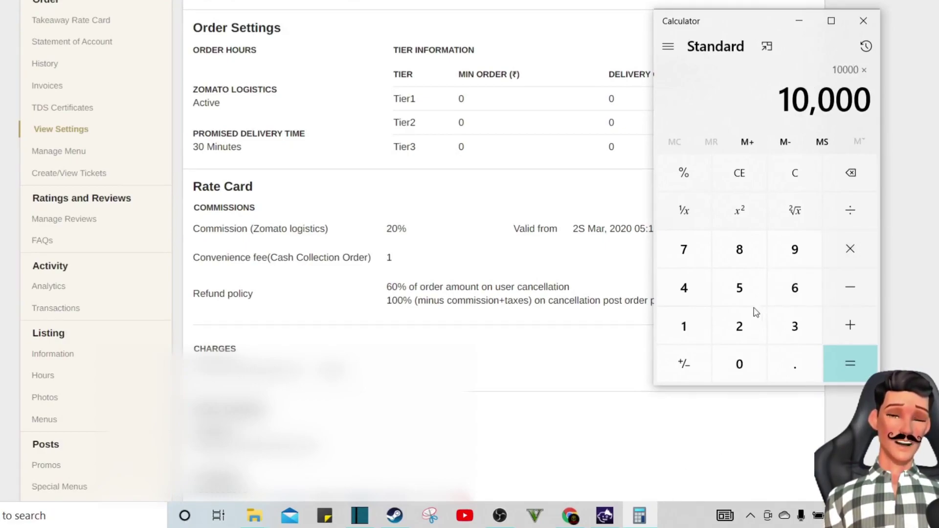
left_click(753, 328)
left_click(747, 365)
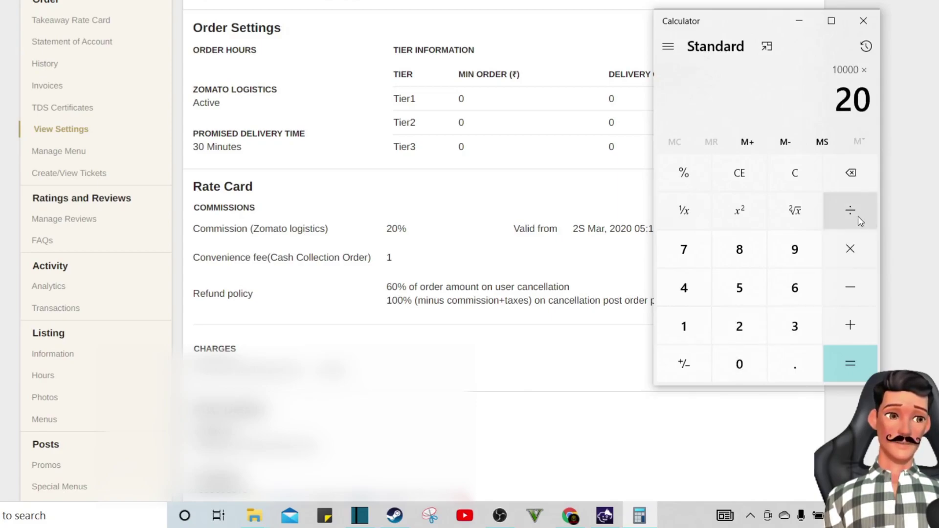
left_click(858, 216)
left_click(693, 325)
left_click(738, 365)
left_click(739, 368)
left_click(849, 363)
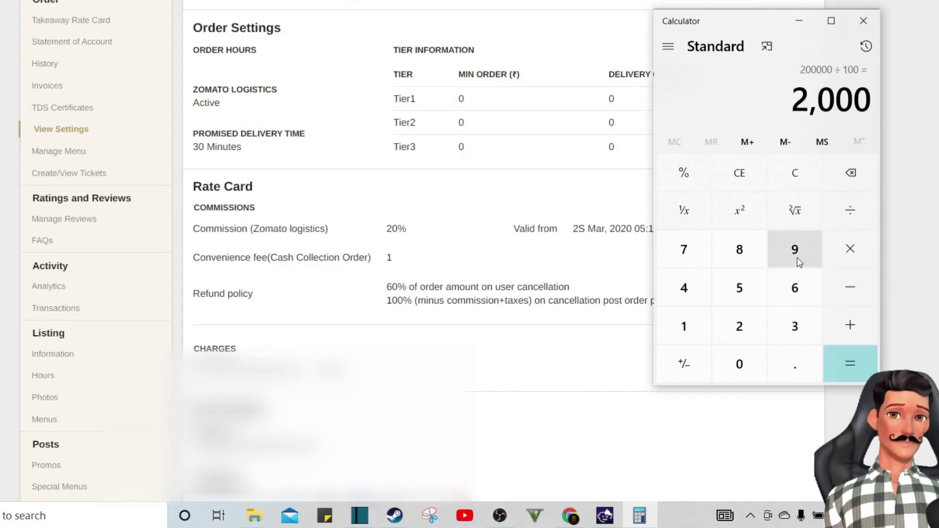
- Clear the entry and subtract the 2,000 commission from 10,000
left_click(750, 175)
left_click(694, 320)
triple_click(739, 364)
left_click(740, 371)
left_click(853, 293)
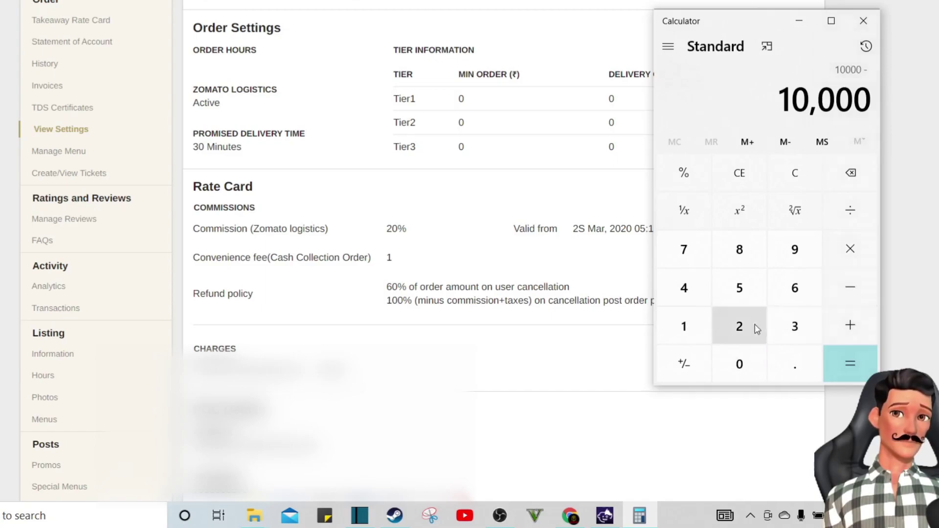
left_click(755, 327)
double_click(749, 360)
left_click(749, 360)
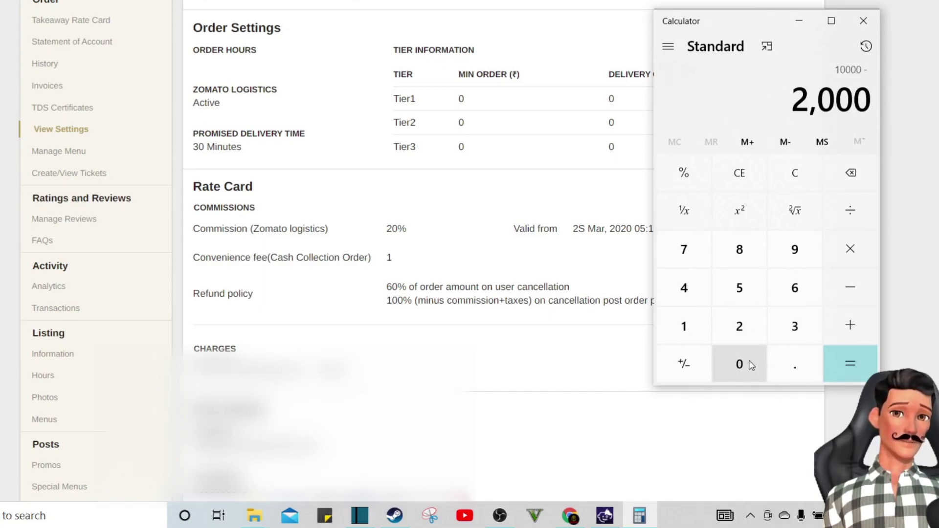
left_click(847, 372)
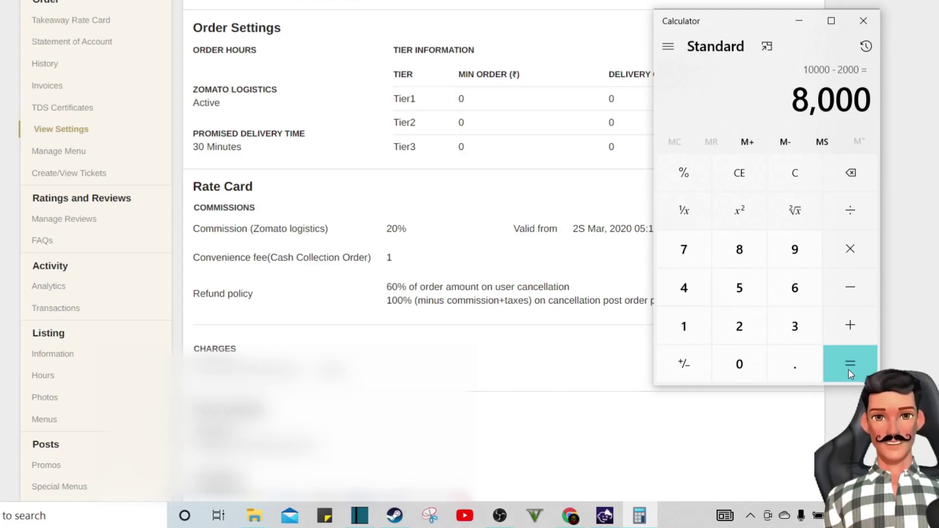
- Clear the entry and compute 18 percent of the commission as 2000 × 18 ÷ 100
left_click(738, 173)
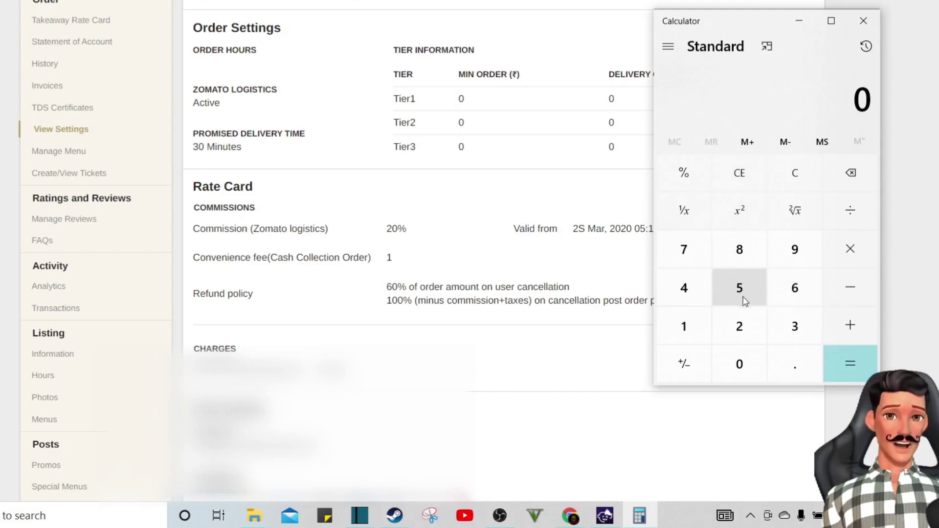
left_click(735, 331)
left_click(742, 365)
left_click(742, 366)
left_click(741, 366)
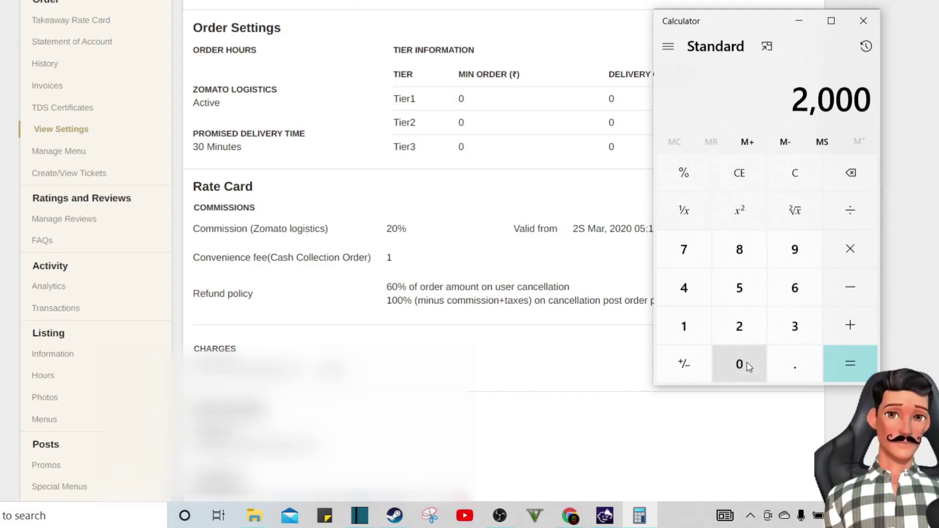
left_click(853, 251)
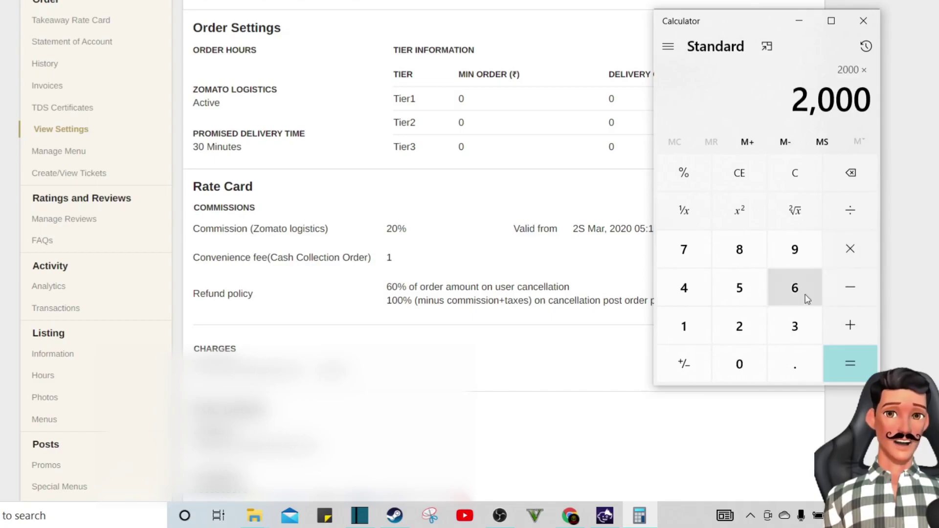
left_click(697, 327)
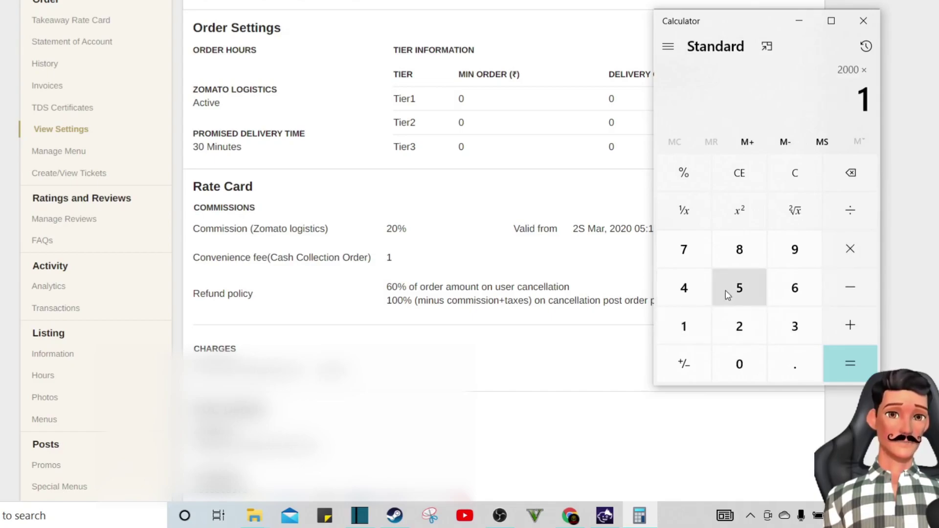
left_click(747, 251)
left_click(850, 210)
left_click(700, 323)
left_click(747, 361)
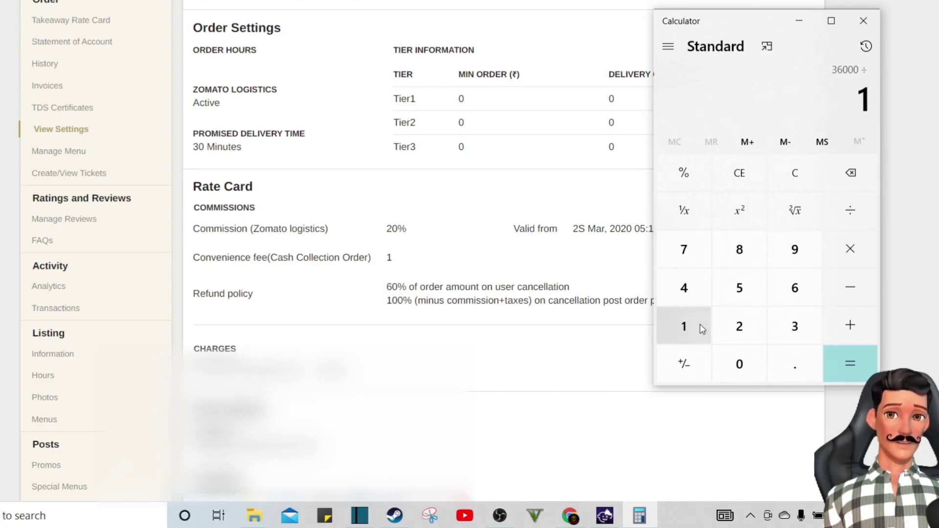
left_click(747, 361)
left_click(853, 361)
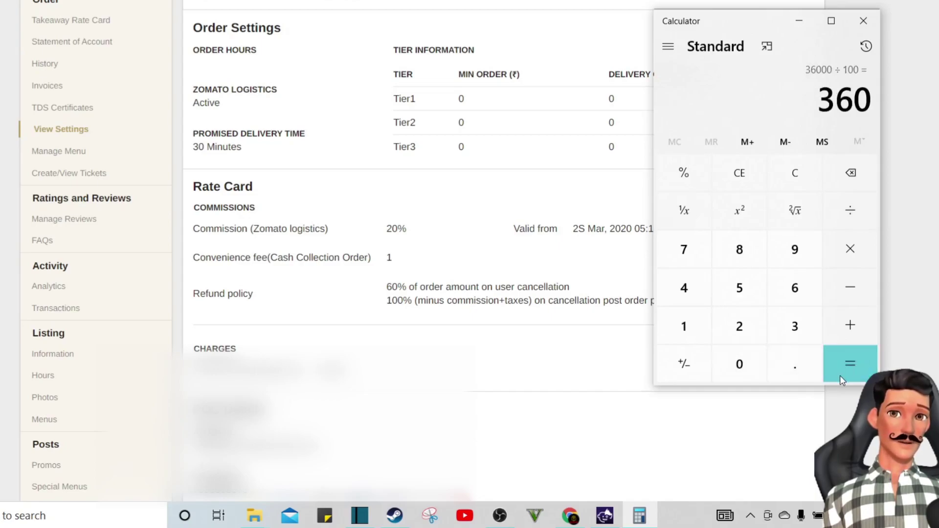
- Add the 2,000 commission to the calculated 18 percent amount
left_click(850, 326)
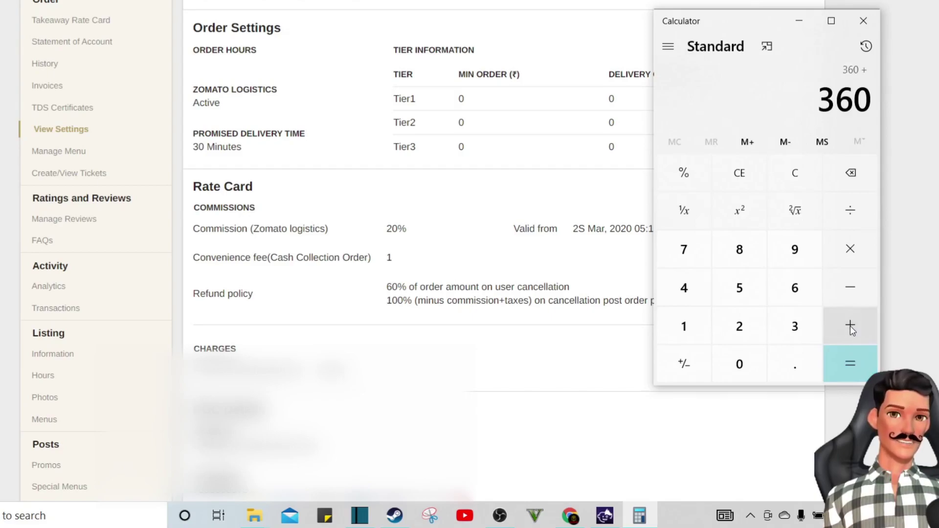
left_click(740, 326)
left_click(741, 362)
left_click(741, 362)
left_click(741, 363)
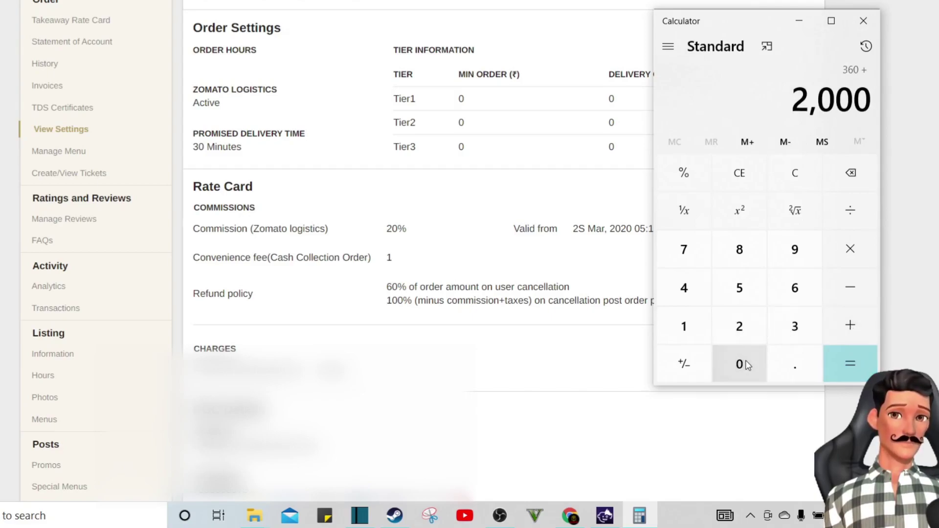
left_click(864, 379)
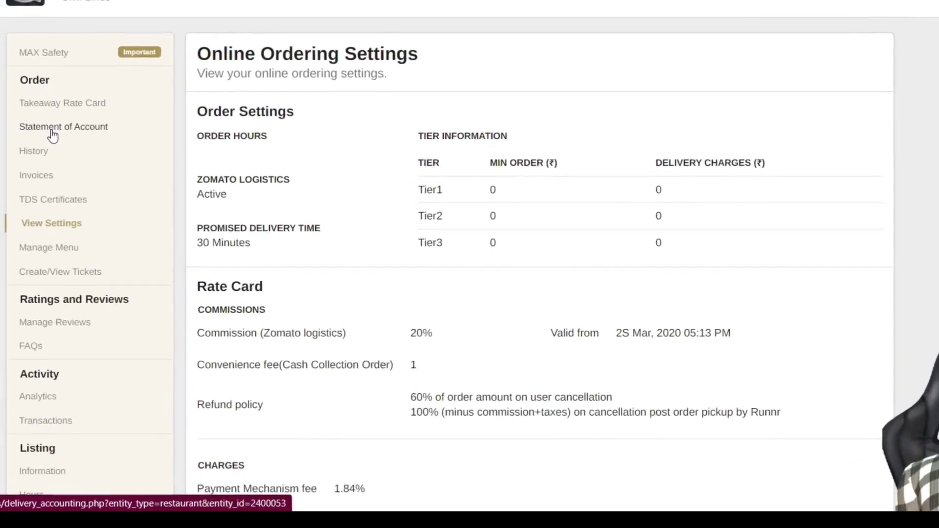
- Switch back to the payout portal and open the Revenue Data in the Statement of Account
left_click(52, 131)
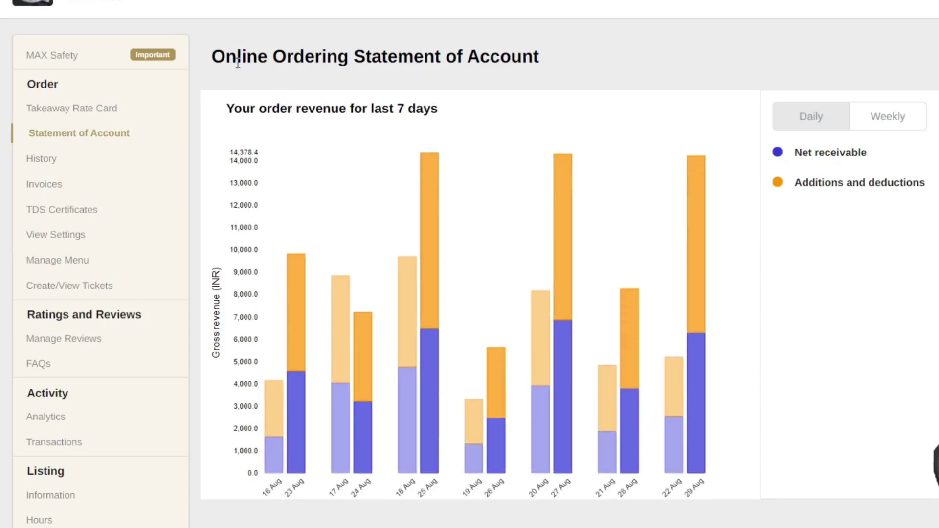
scroll(570, 130, "down", 2)
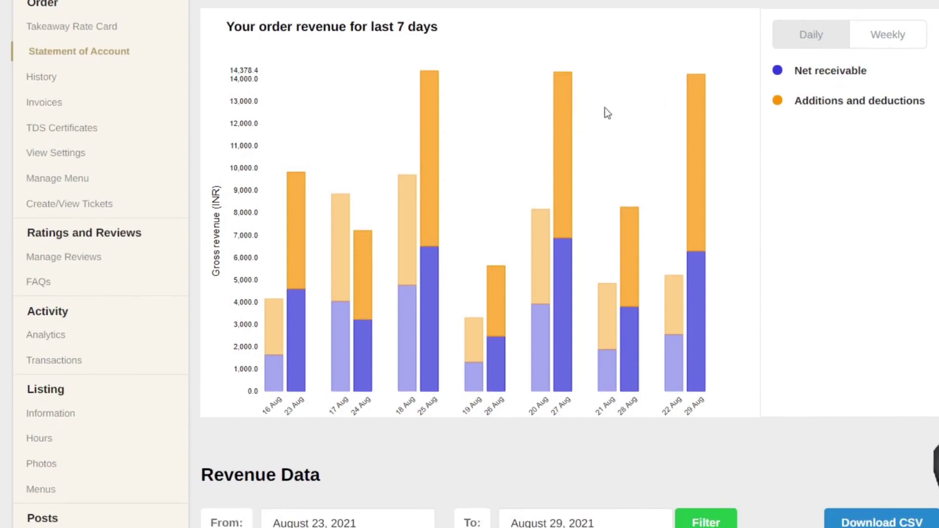
scroll(630, 162, "down", 10)
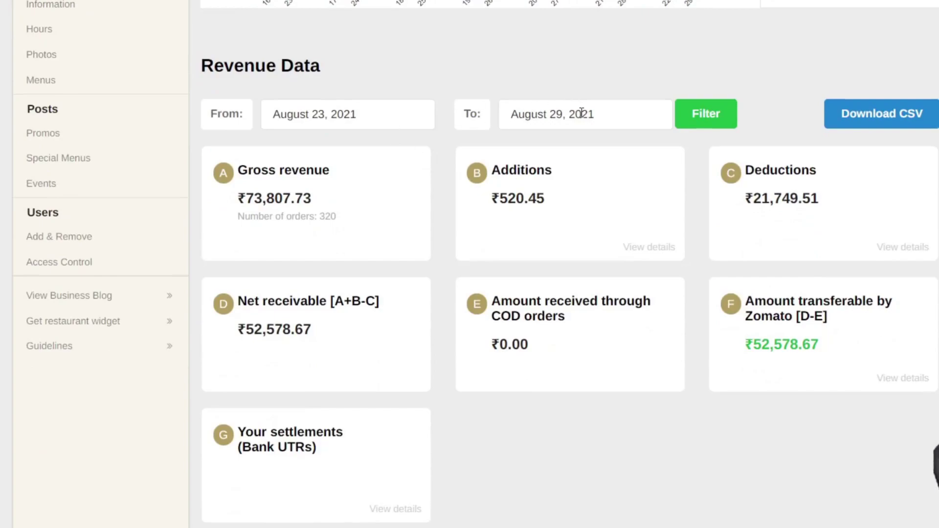
scroll(578, 114, "down", 2)
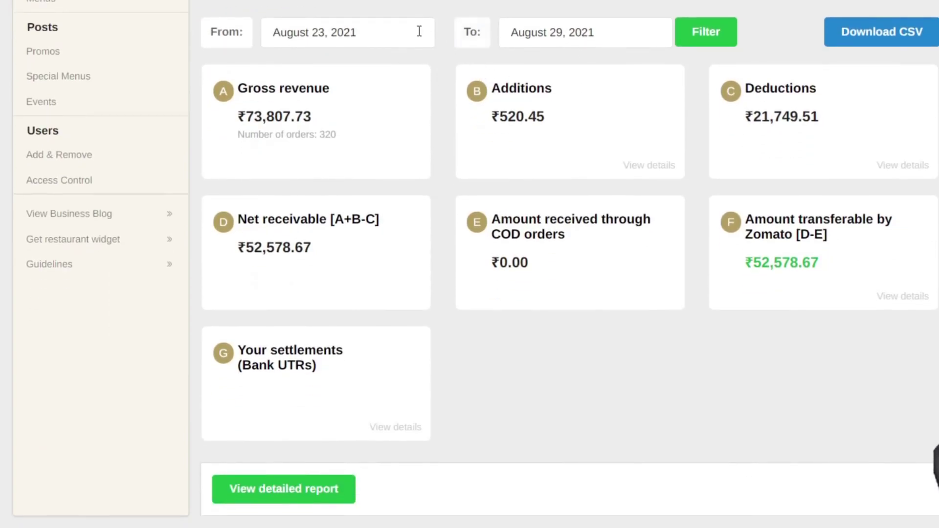
- Filter the revenue data from July 1, 2021 to July 31, 2021
left_click(365, 22)
left_click(278, 72)
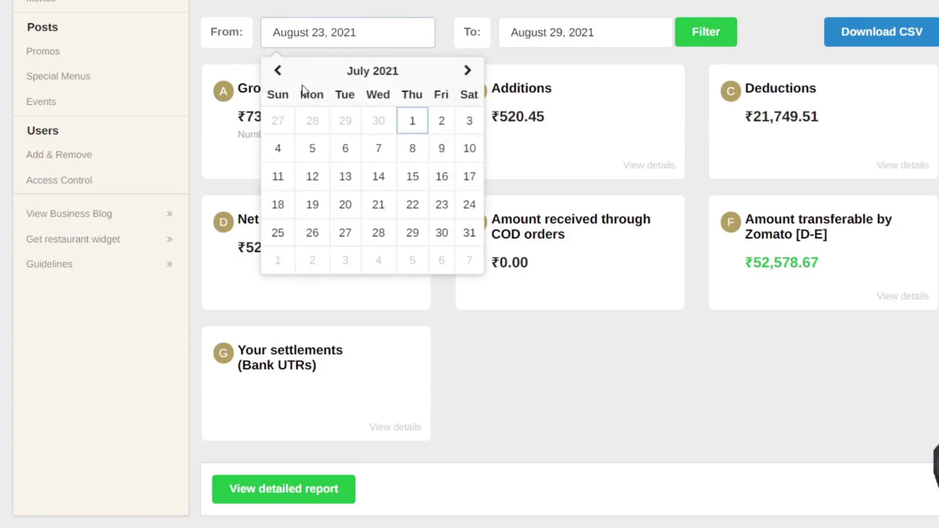
left_click(412, 121)
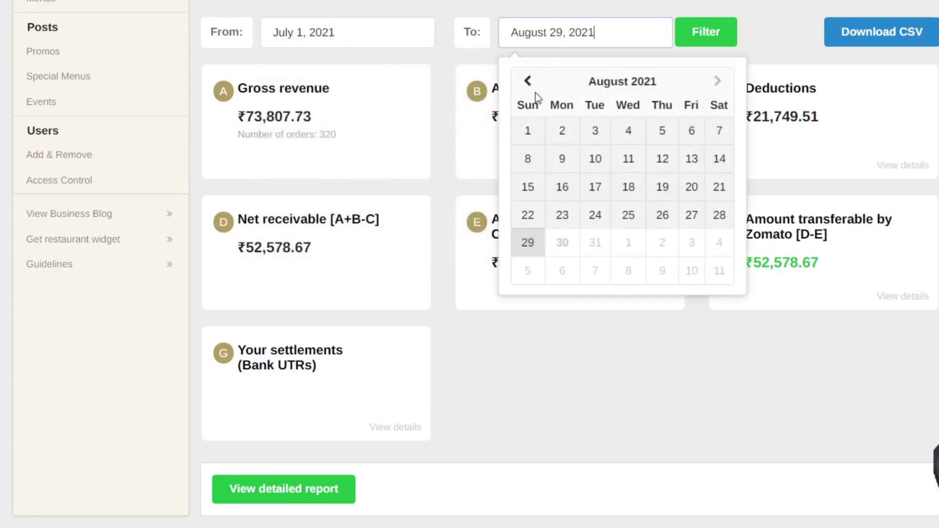
left_click(526, 83)
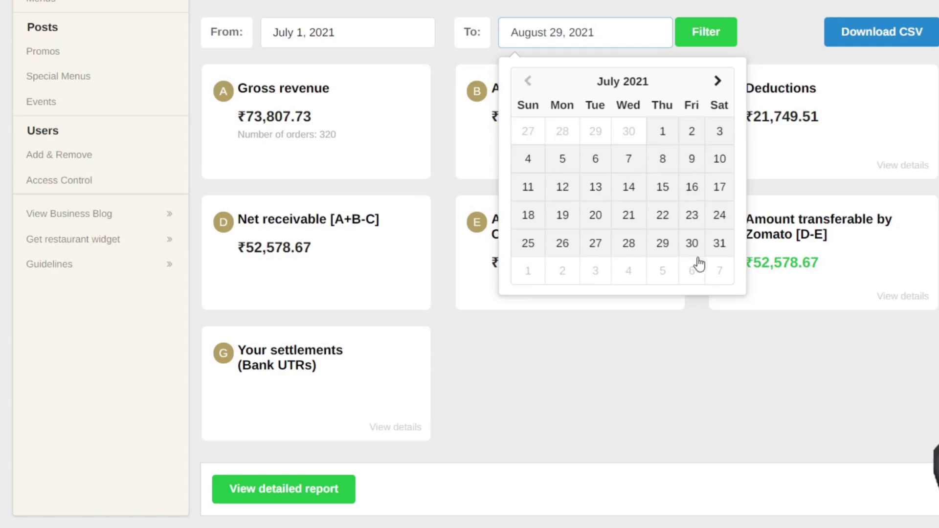
left_click(719, 248)
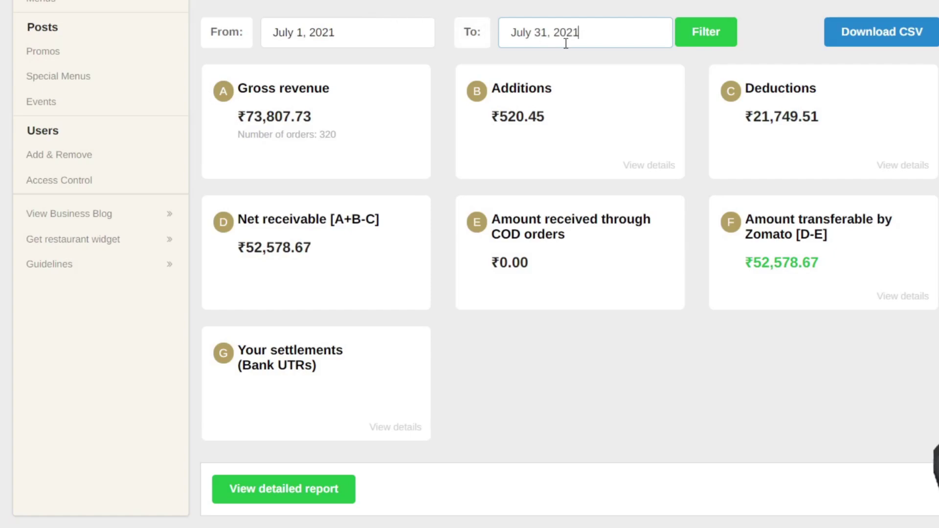
left_click(718, 42)
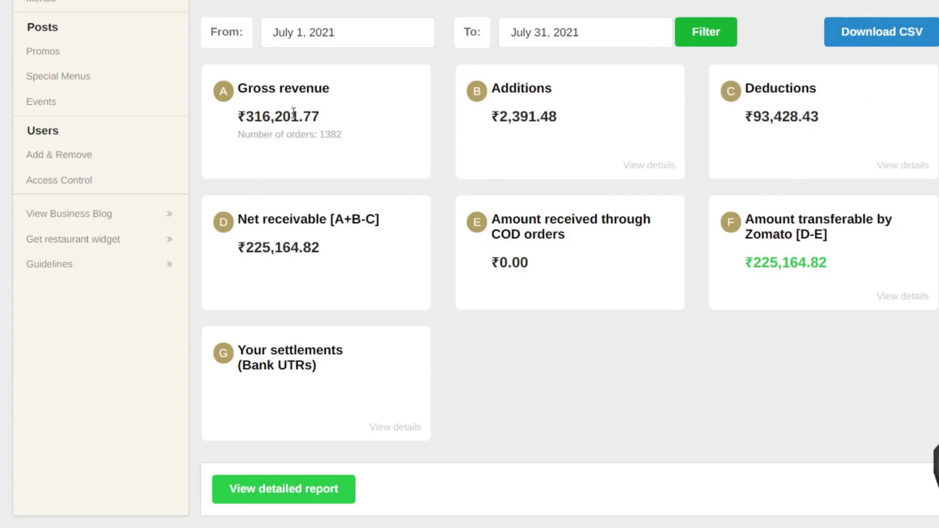
- Review the July gross revenue and examine the details of the Additions, closing the breakdown when done
left_click_drag(259, 85, 359, 93)
left_click(359, 93)
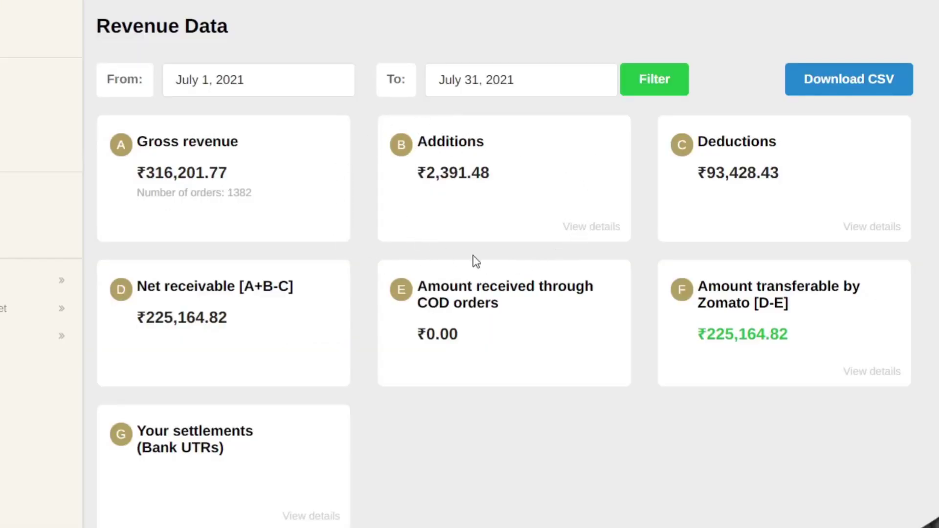
left_click(613, 228)
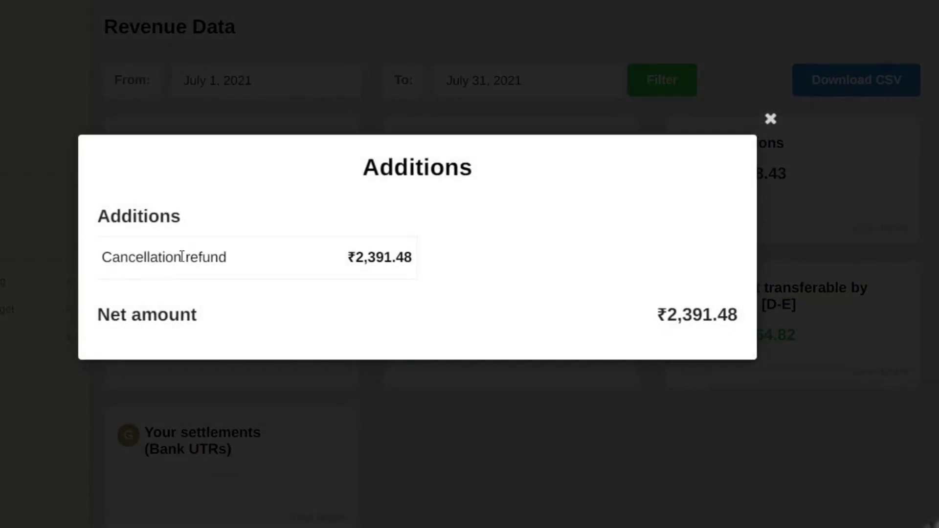
key("Escape")
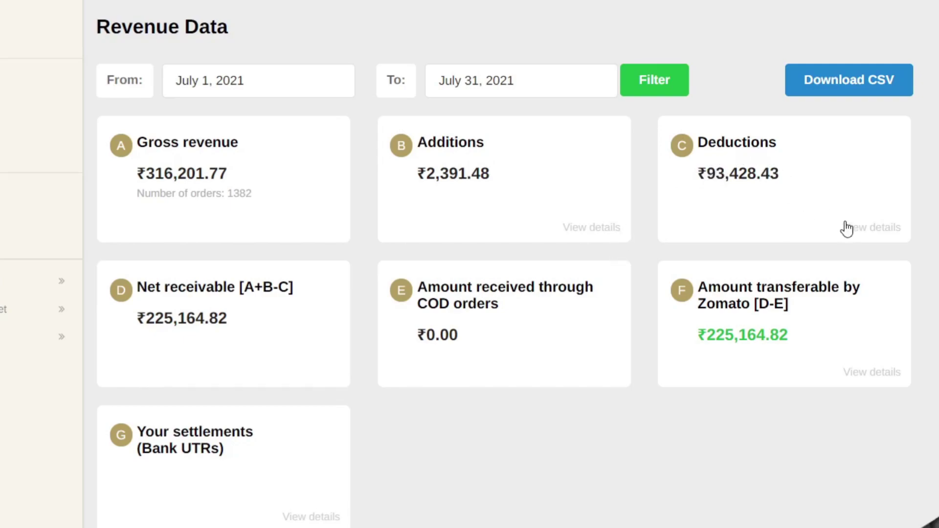
- Examine the Deductions breakdown, covering commission, tax on commission, convenience fee, TDS, customer compensation and net amount, and close it
left_click(864, 230)
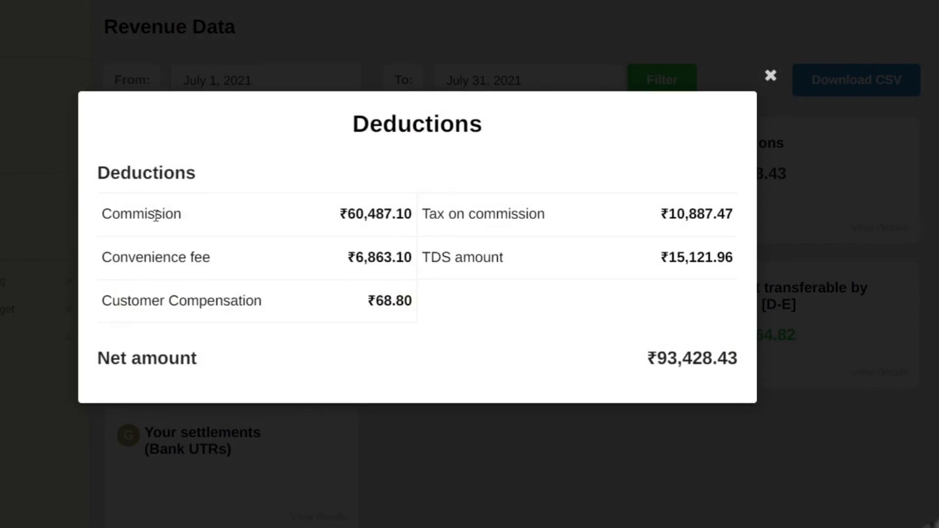
double_click(527, 213)
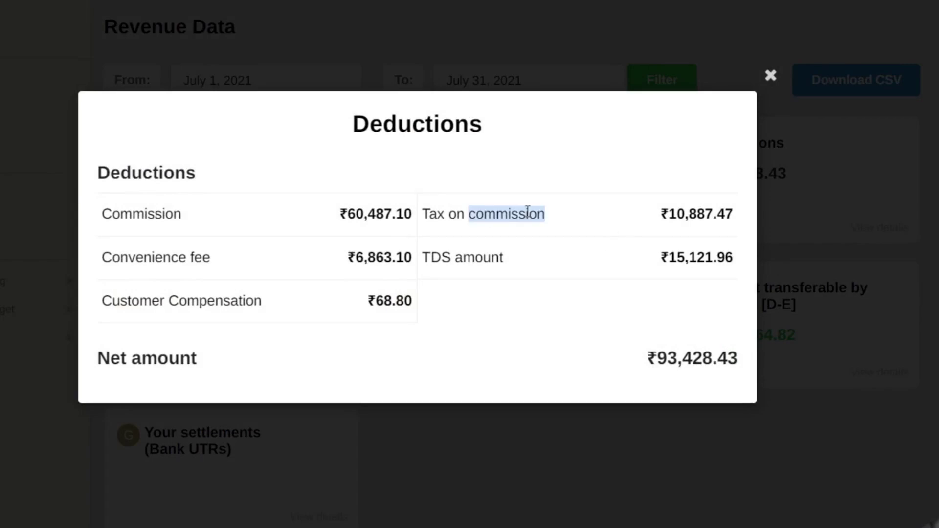
double_click(181, 256)
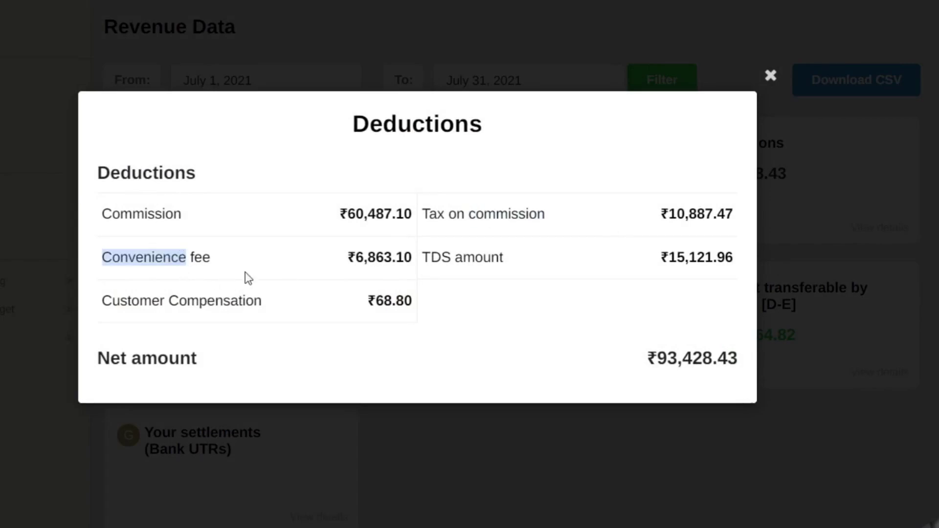
triple_click(473, 255)
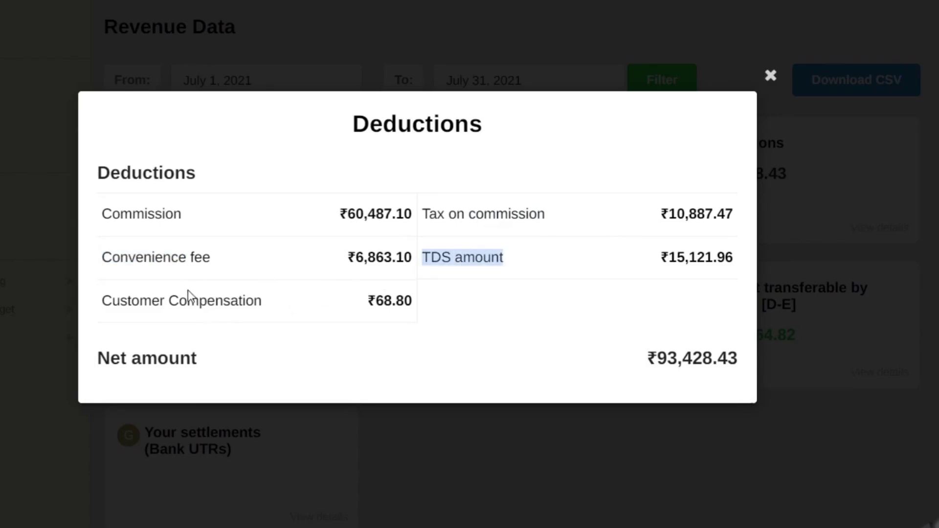
double_click(191, 303)
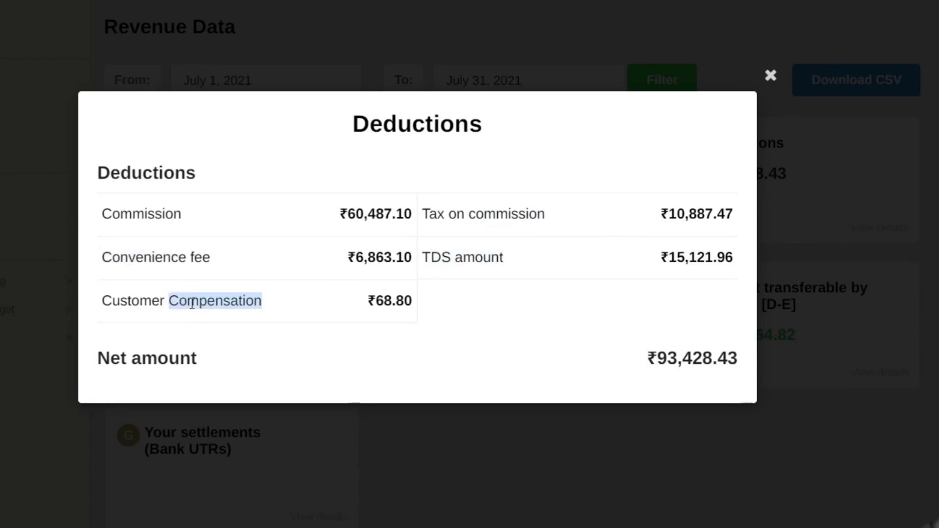
left_click(666, 365)
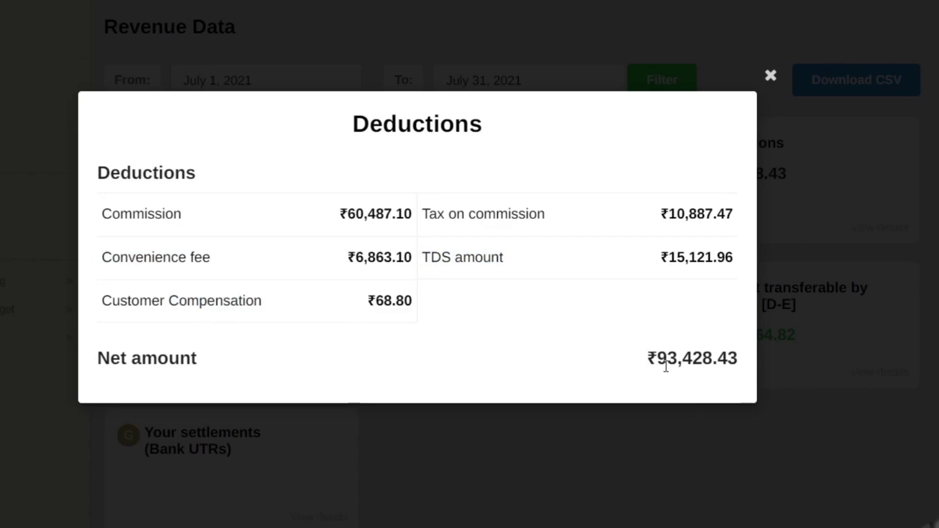
key("Escape")
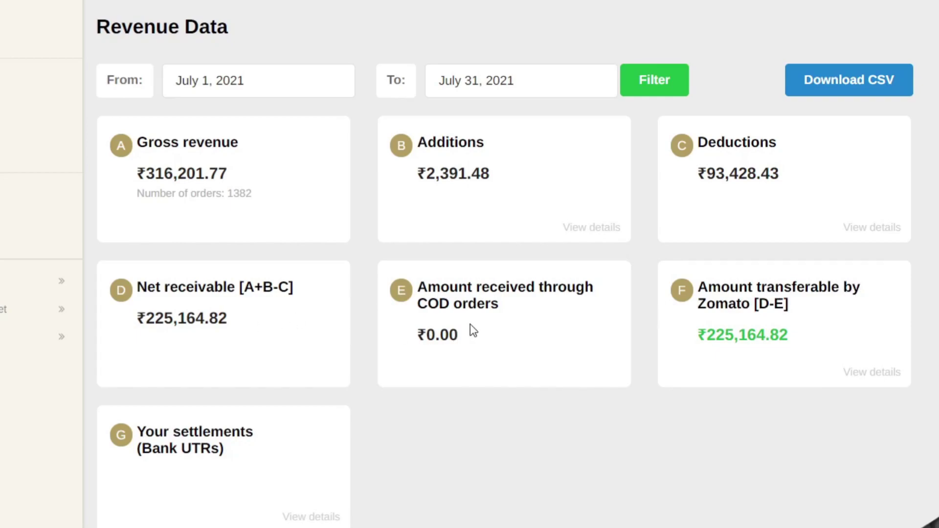
- Review the amount transferable by Zomato and the bank settlements section of the revenue data
left_click_drag(716, 335, 792, 335)
left_click(266, 504)
scroll(269, 507, "up", 2)
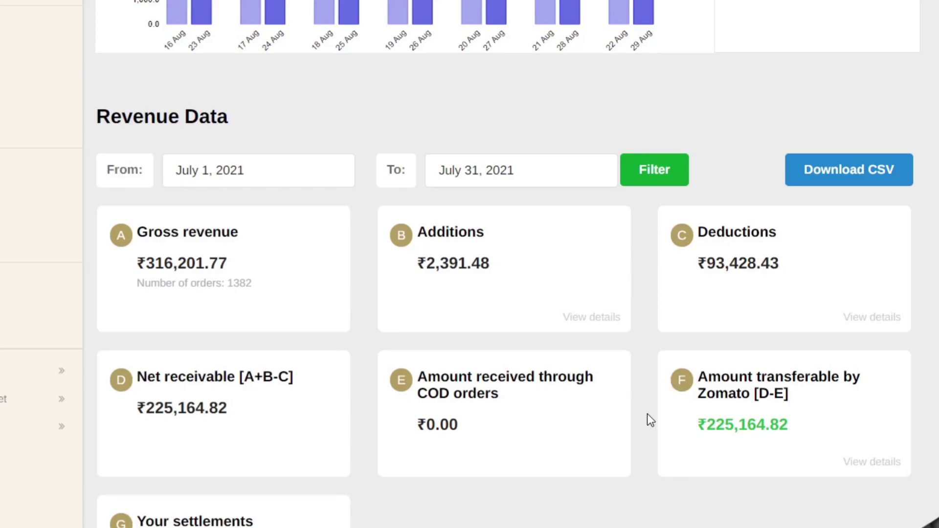
- Open the online ordering history from the restaurant's order section
scroll(647, 412, "up", 6)
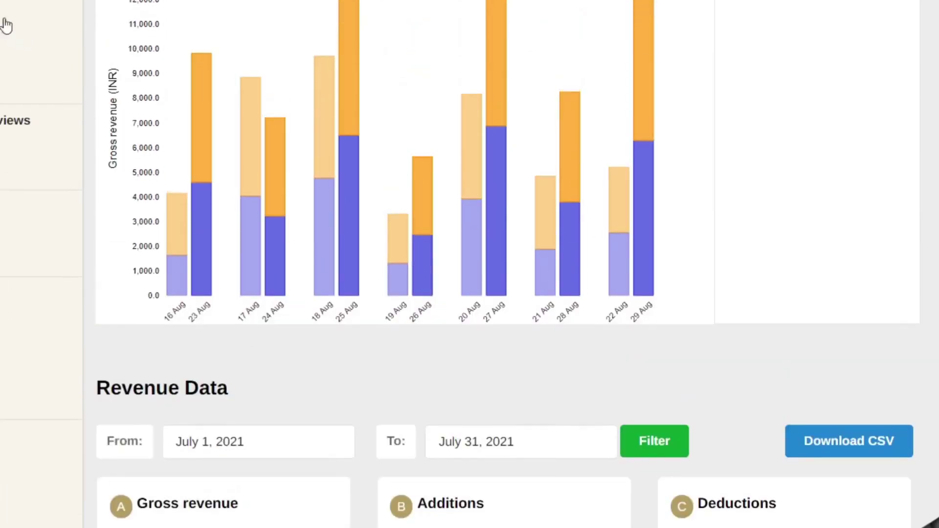
scroll(10, 30, "up", 2)
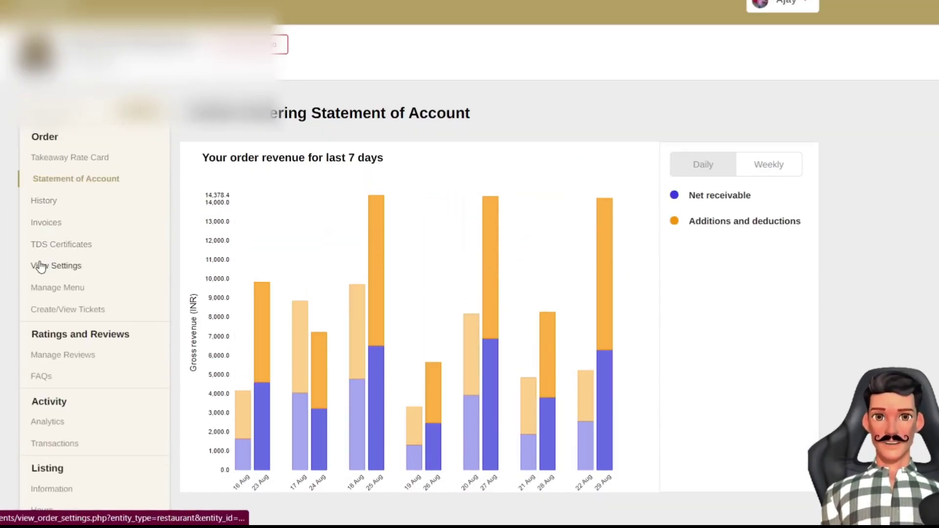
left_click(48, 204)
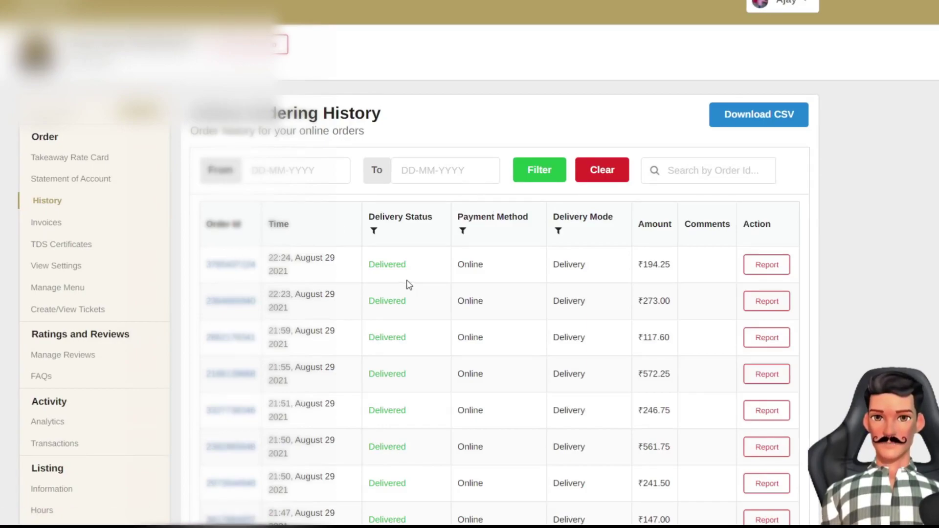
- Filter the order history from July 1, 2021 to July 31, 2021
left_click(263, 169)
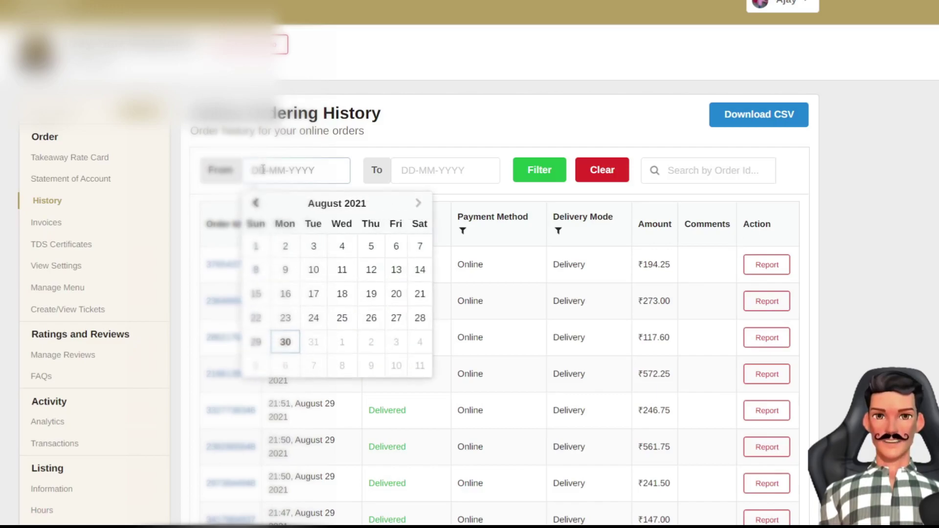
left_click(254, 203)
left_click(370, 246)
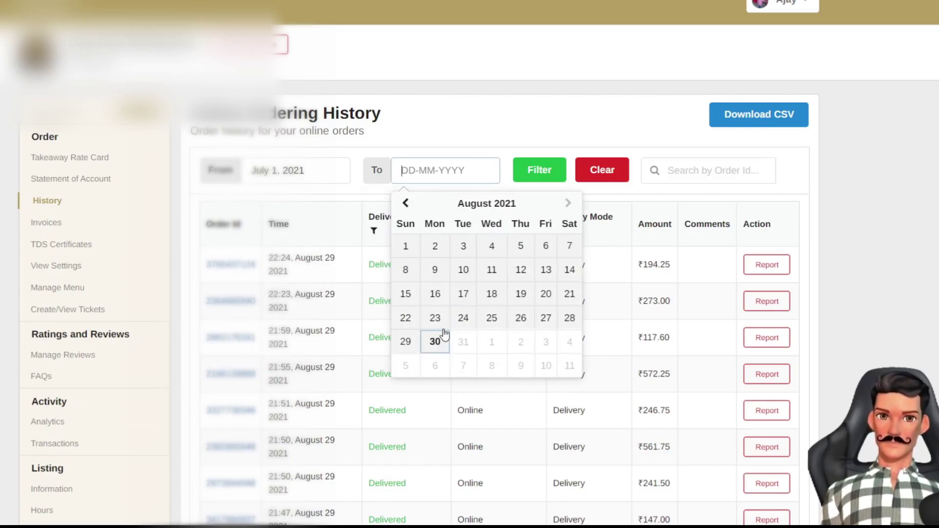
left_click(405, 202)
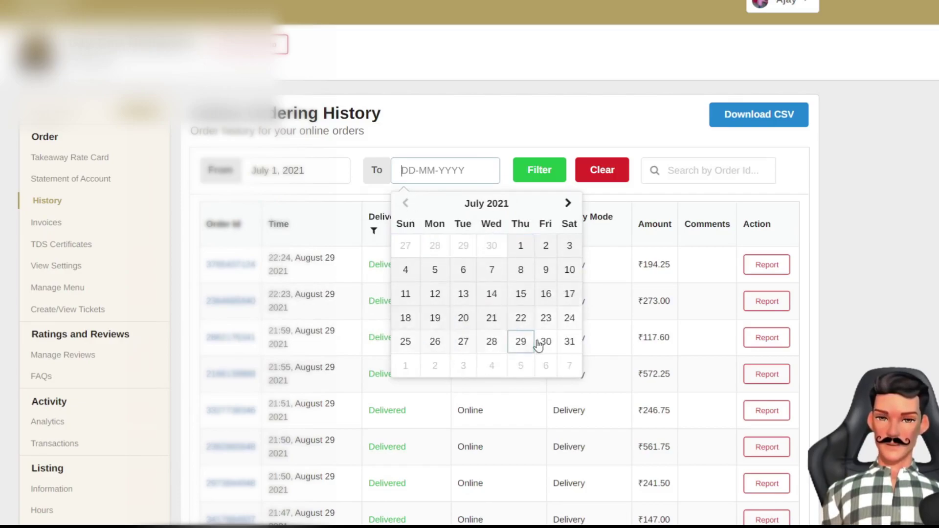
left_click(568, 341)
left_click(543, 171)
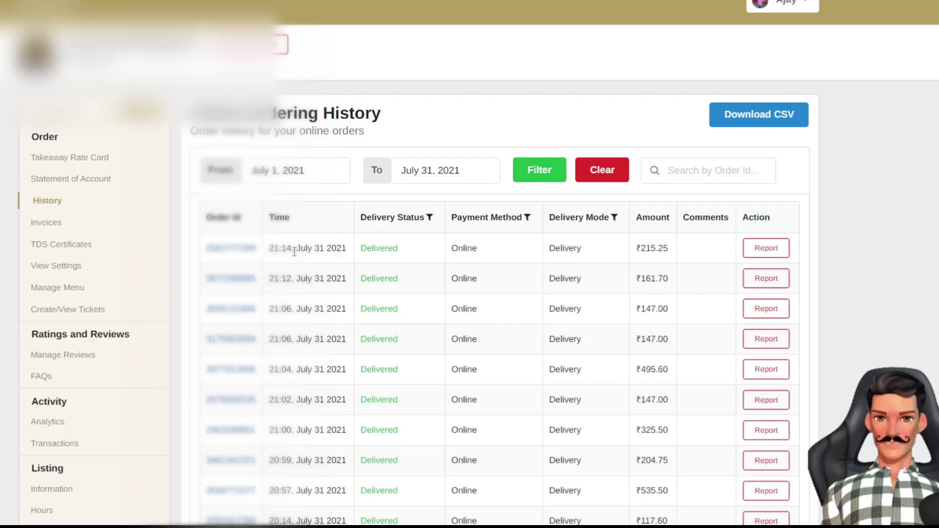
- Open the details of the July 31 order placed at 21:14 and examine its Zomato promo, taxes and total
left_click(234, 249)
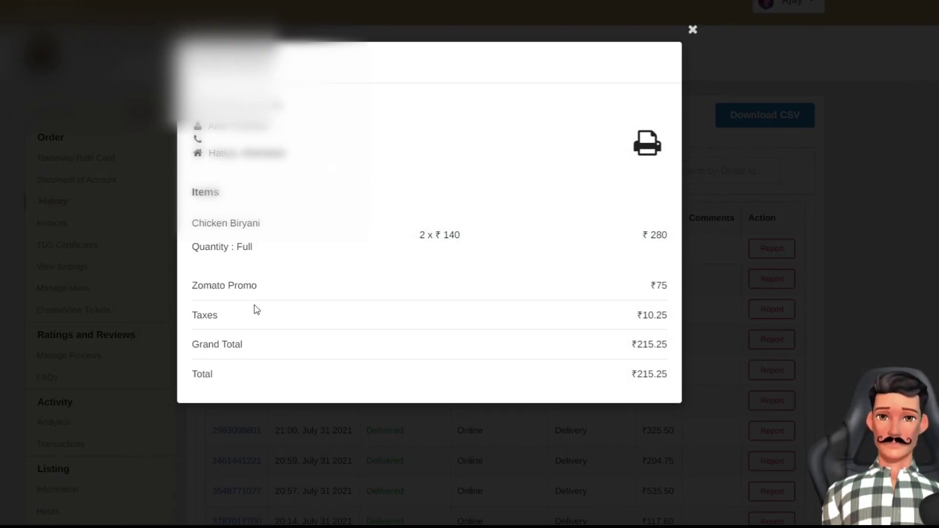
double_click(233, 282)
left_click(290, 295)
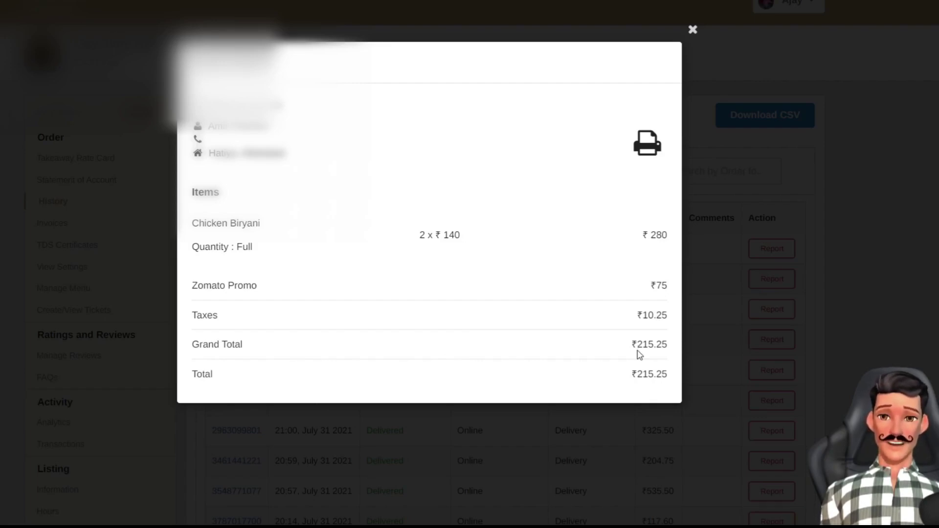
- Switch to Calculator and subtract the 75 Zomato promo from the 280 item price
key("alt+Tab")
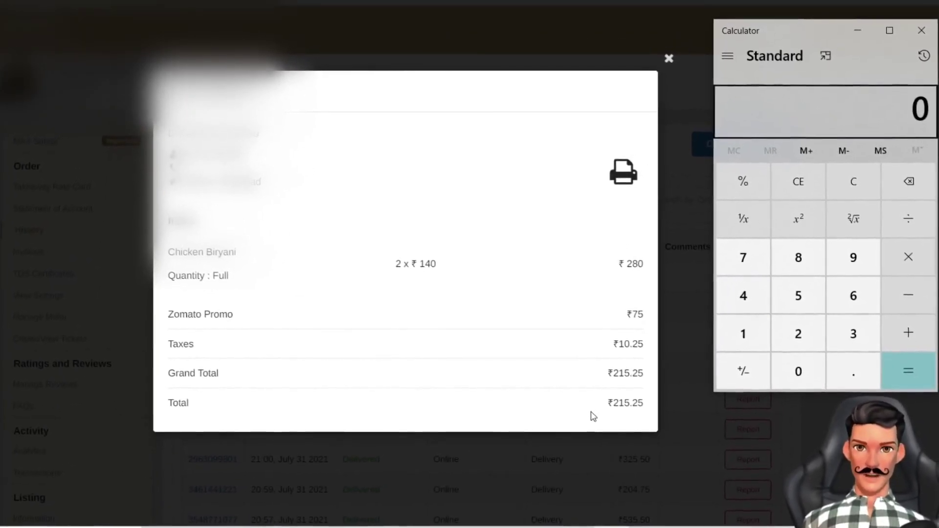
type("280")
key("minus")
type("75")
key("Return")
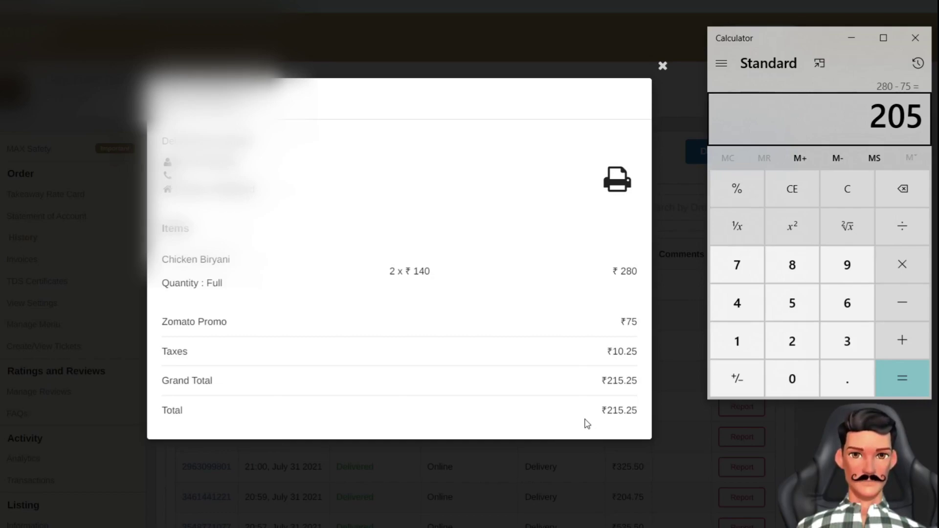
- Clear the entry and compute 5 percent tax on the full item price as 280 × 5 ÷ 100
key("BackSpace")
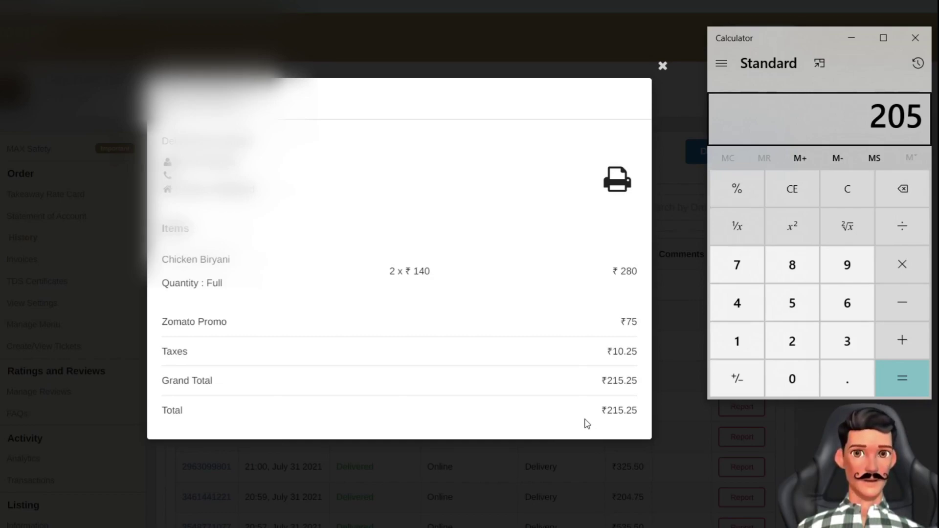
key("BackSpace")
key("BackSpace")
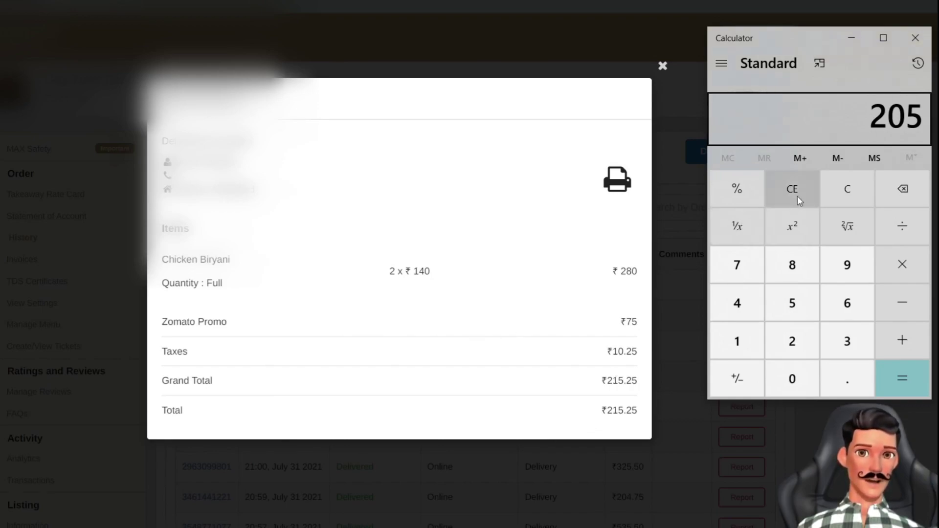
left_click(774, 195)
type("280")
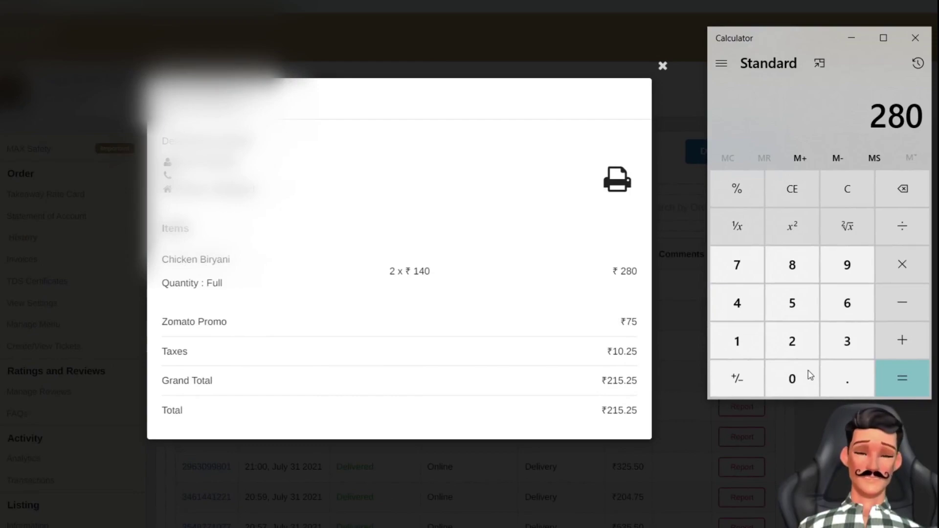
key("asterisk")
type("5")
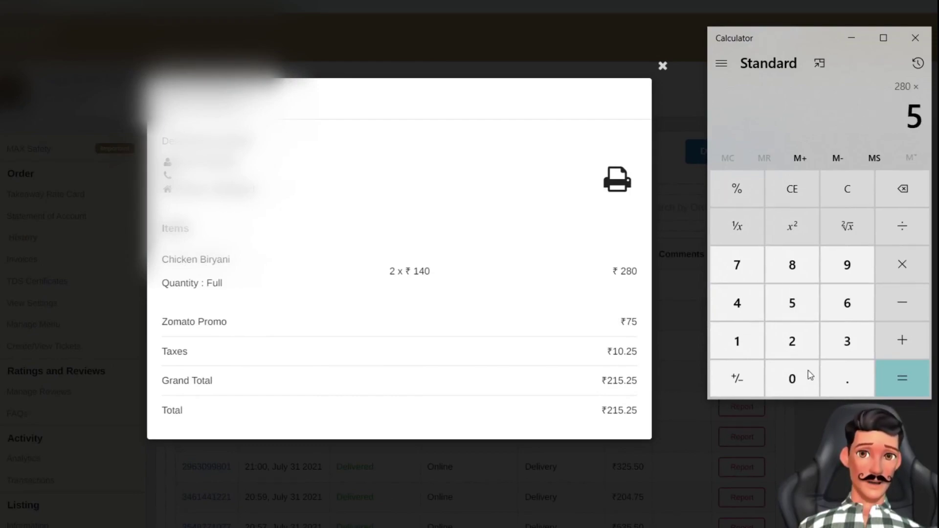
key("slash")
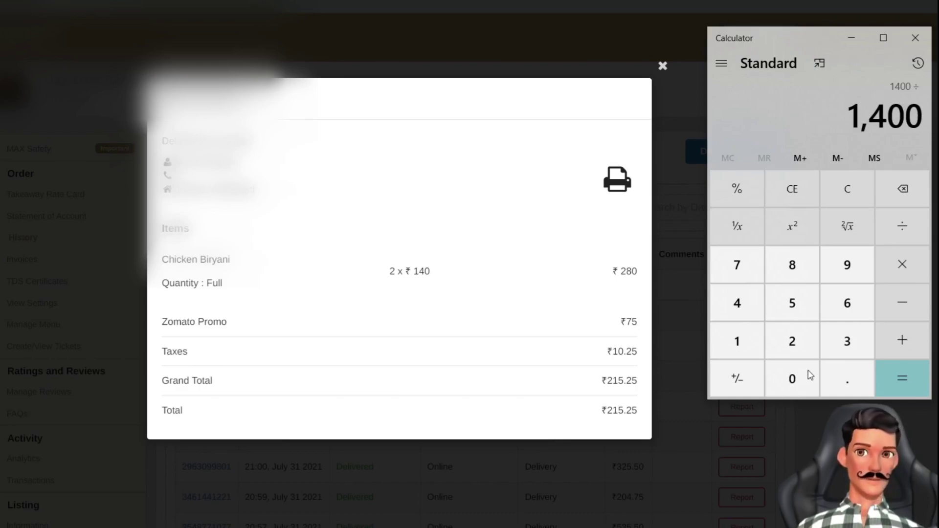
type("100")
key("Return")
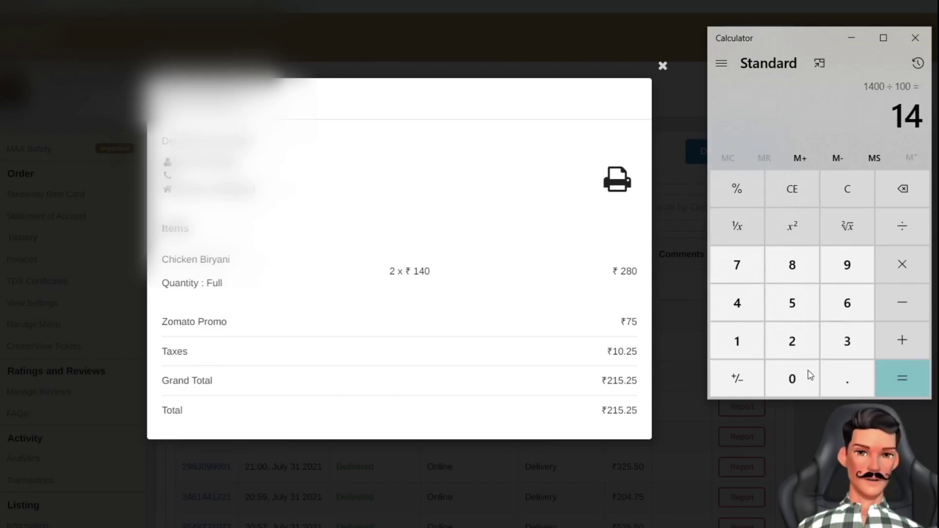
- Clear the tax calculation and compute the discounted order value as 280 − 75
key("BackSpace")
key("BackSpace")
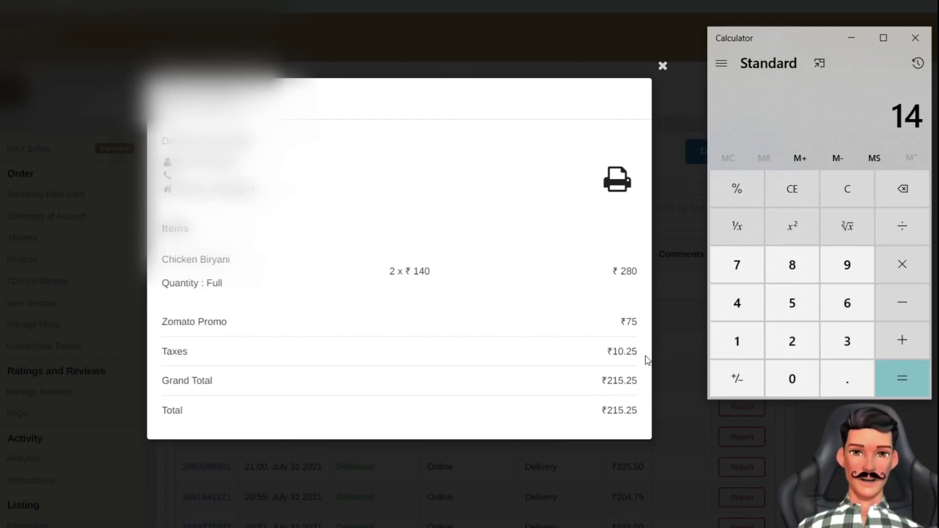
left_click(789, 196)
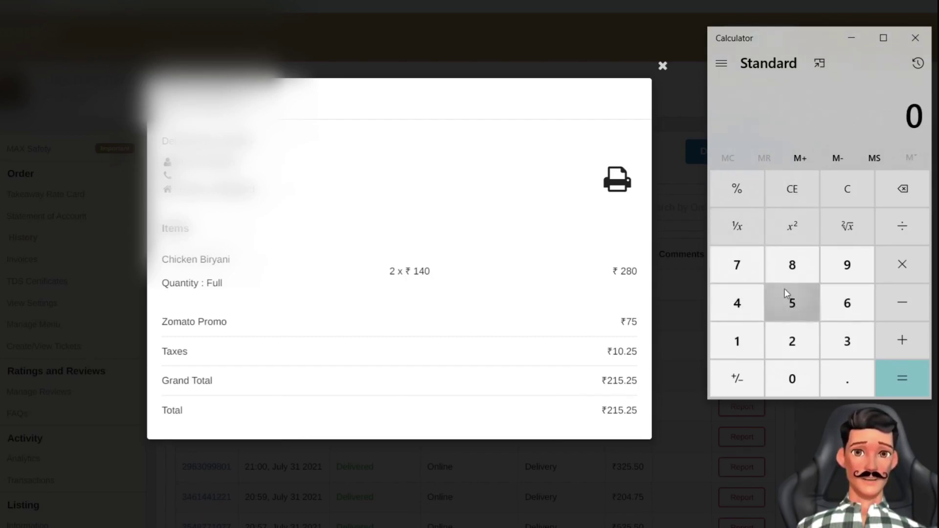
double_click(642, 275)
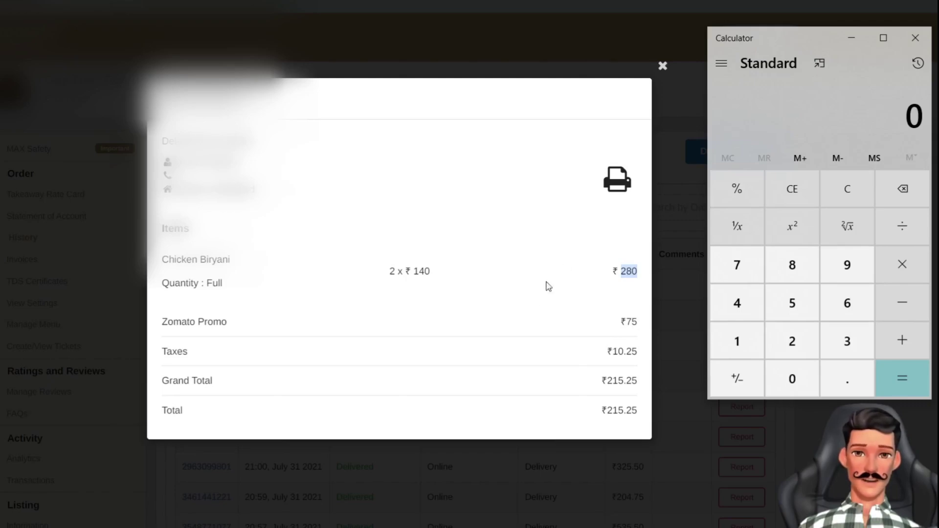
type("28")
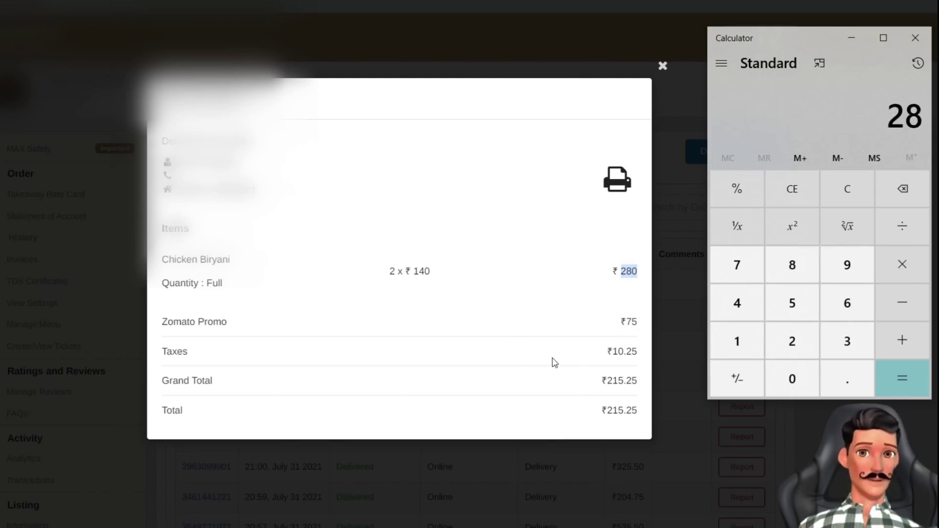
type("0 - 75")
key("Return")
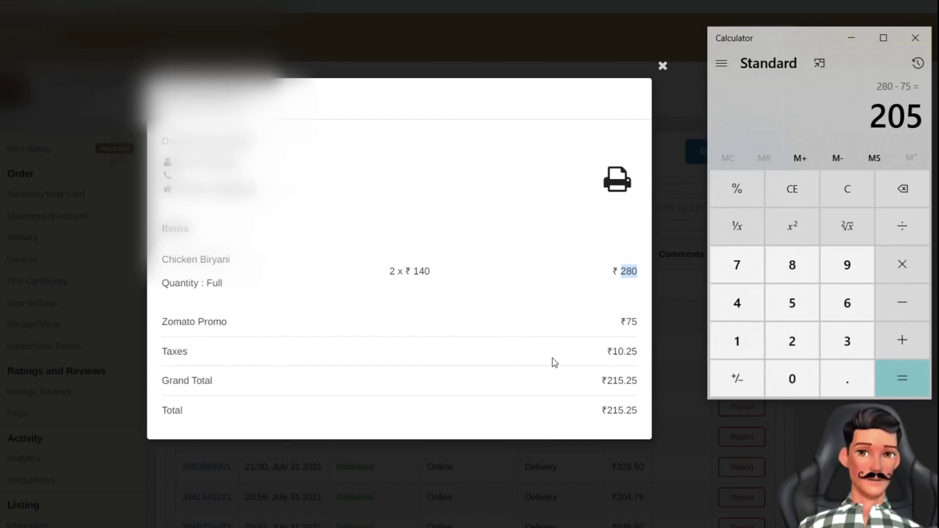
- Compute 5 percent tax on the discounted order value as 205 × 5 ÷ 100
type("*")
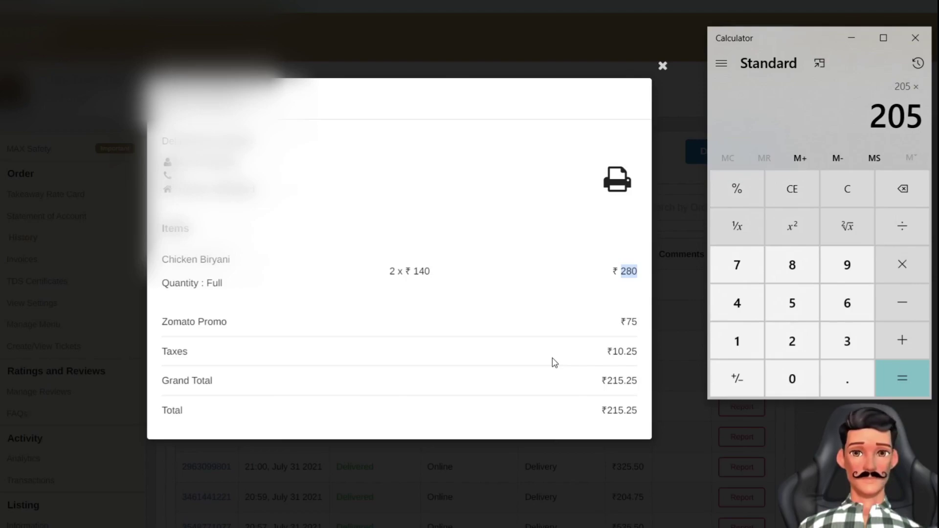
type("5/100")
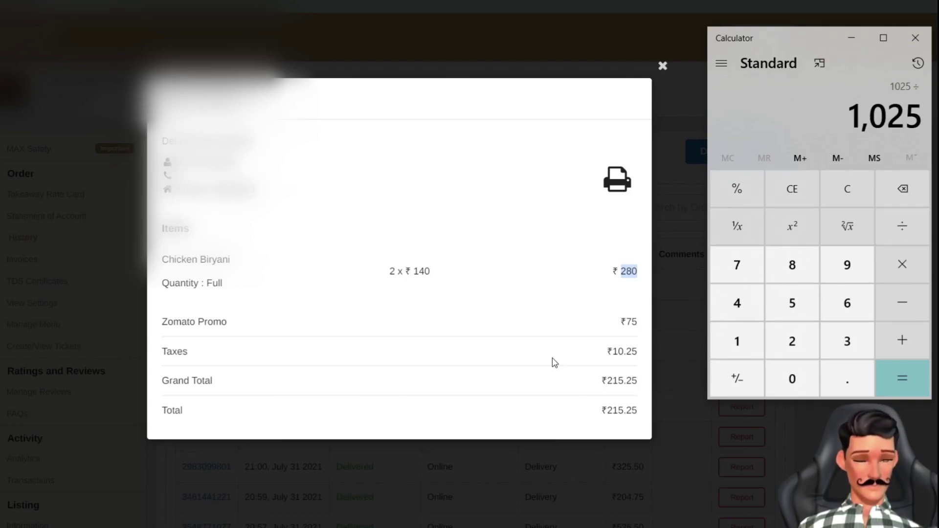
key("Return")
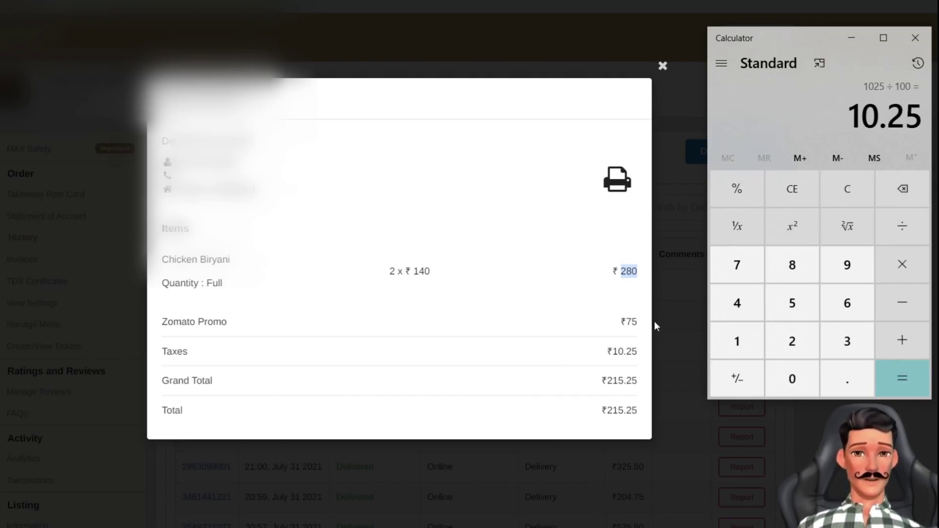
- Clear the tax calculation and add the tax to the discounted order value as 205 + 10.25
left_click(900, 344)
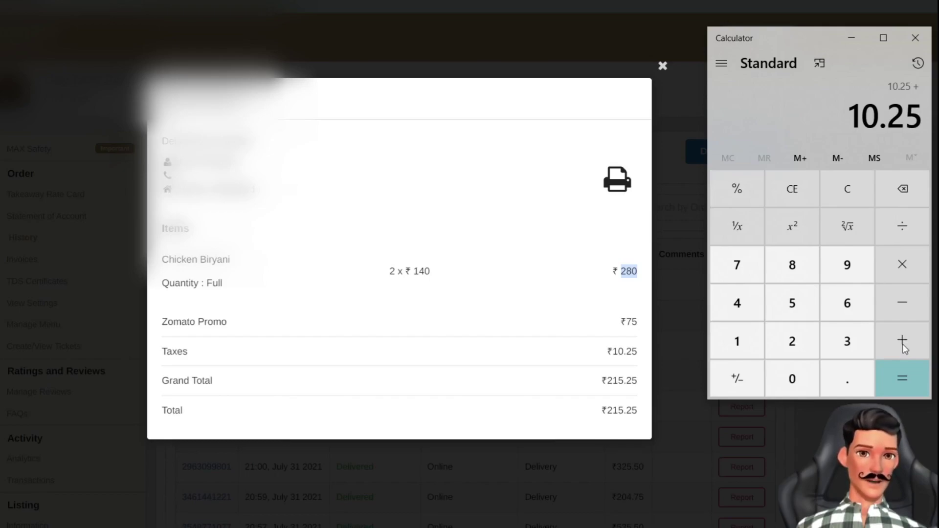
left_click(808, 186)
type("205")
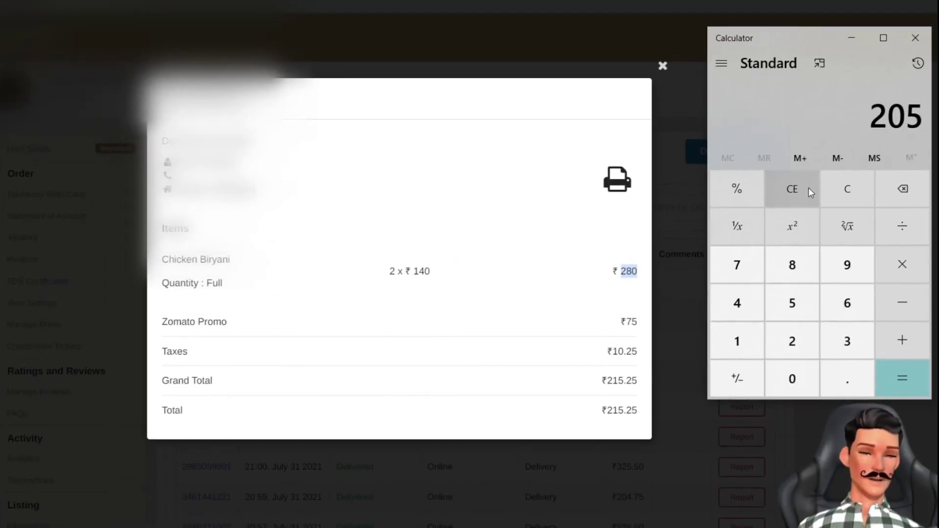
key("plus")
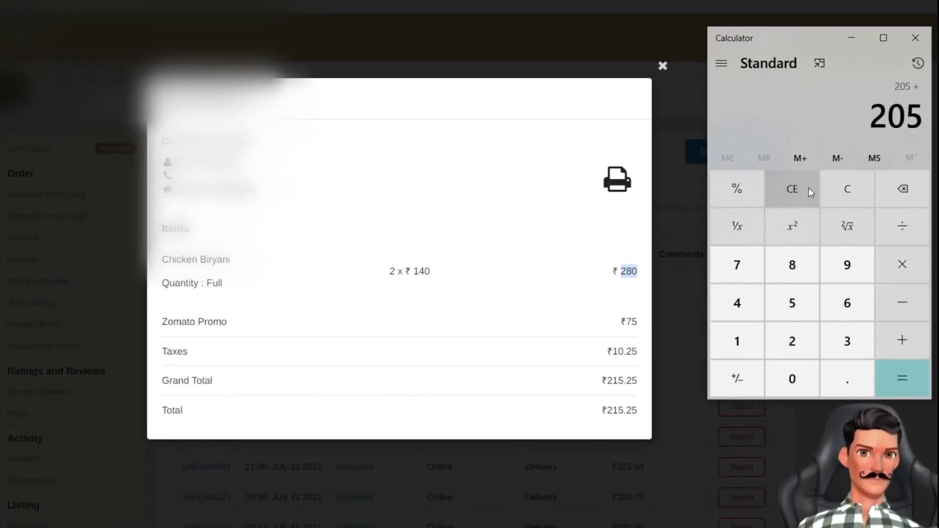
type("10.25")
key("Return")
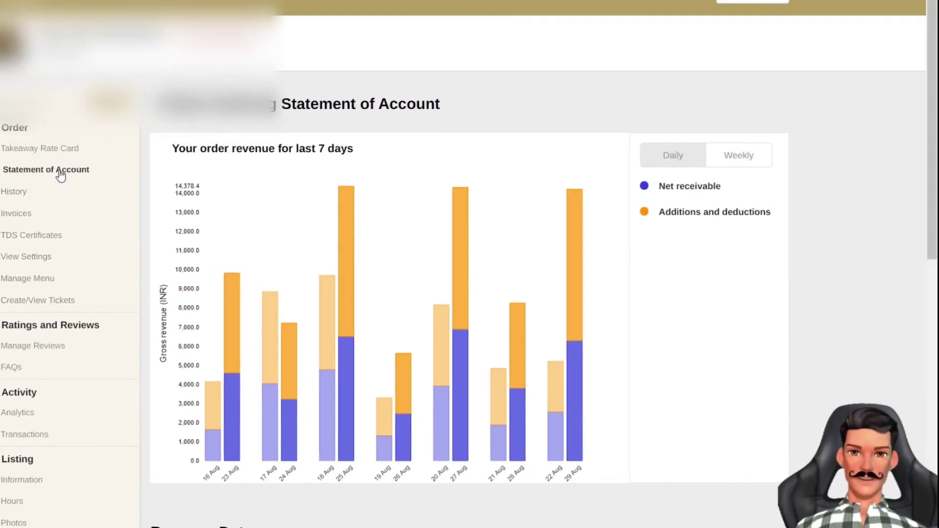
- Filter the Statement of Account to July 1–31, 2021, and open the 28 July 12:38 PM order from the detailed report
scroll(492, 218, "down", 7)
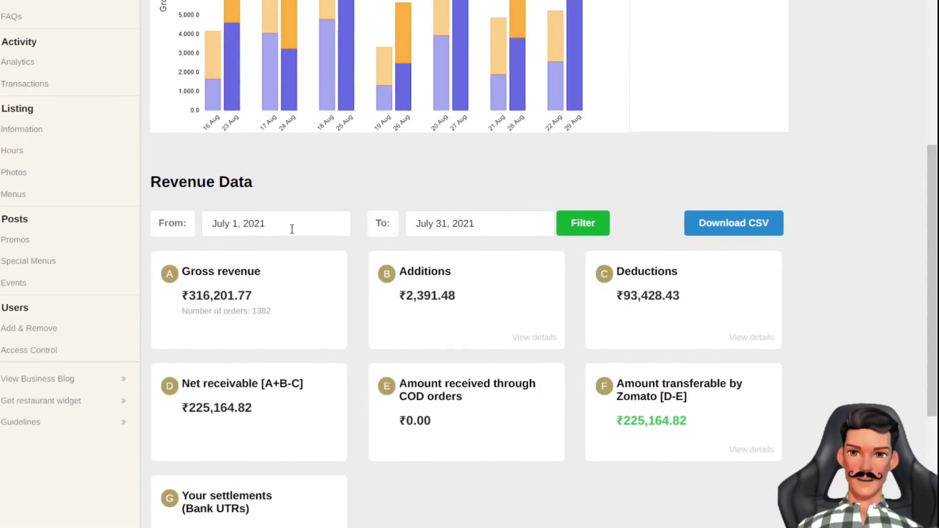
left_click(596, 228)
scroll(687, 151, "down", 4)
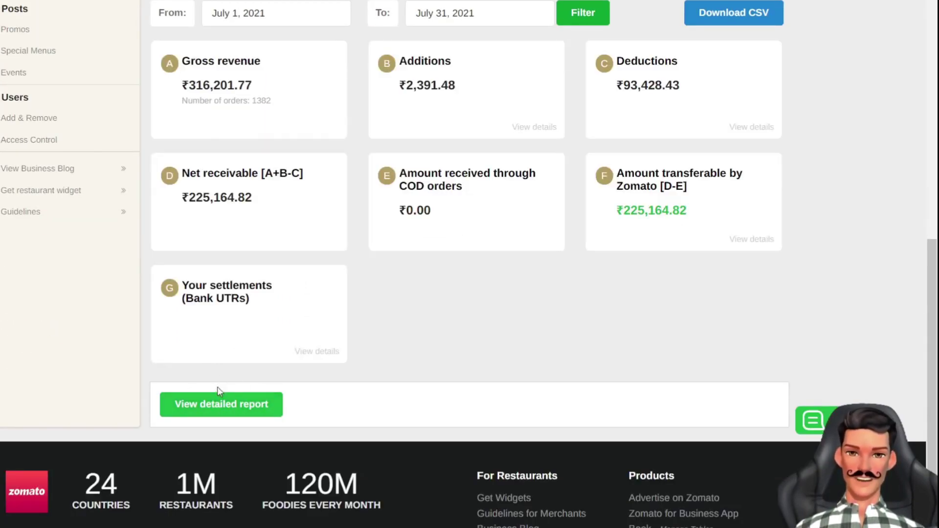
left_click(243, 406)
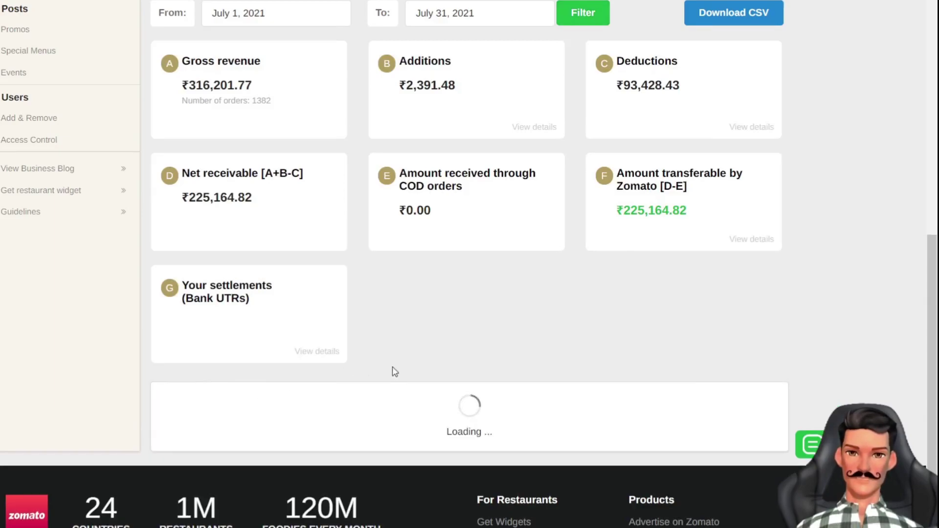
scroll(409, 371, "down", 5)
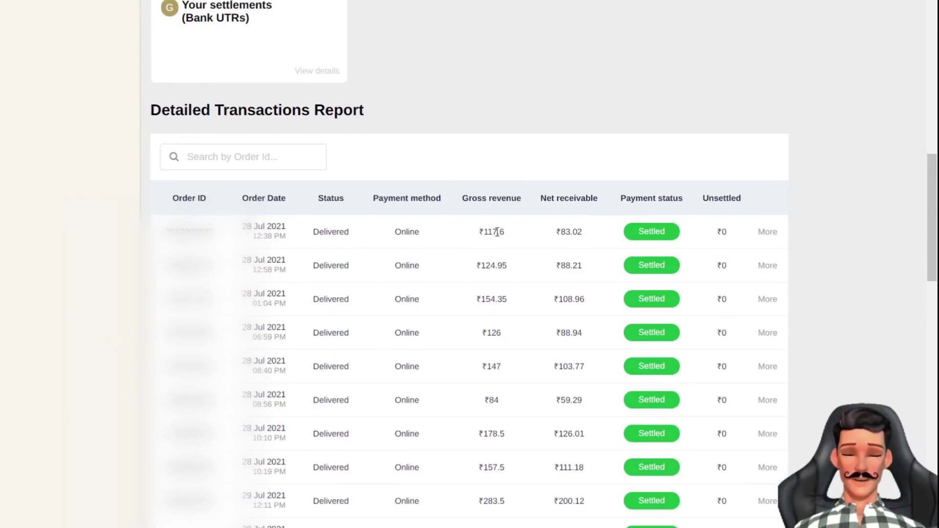
left_click(770, 235)
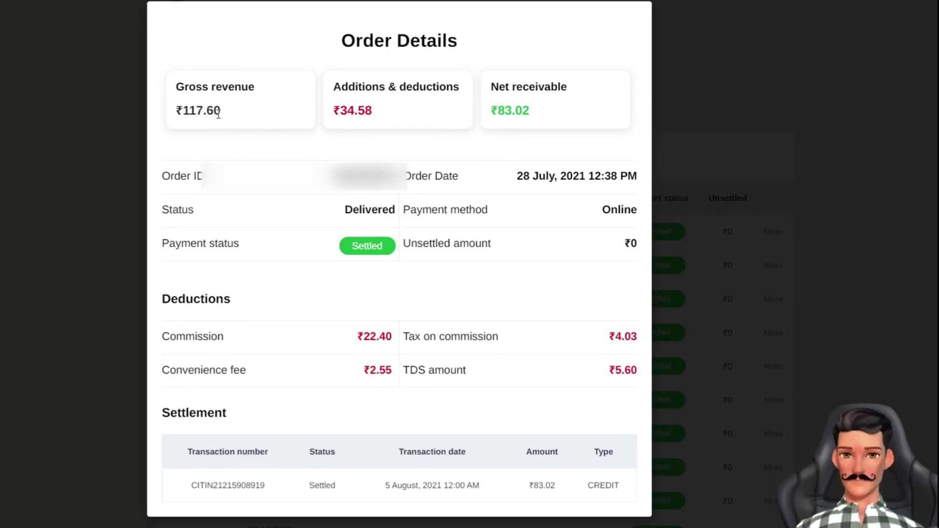
- Switch to Calculator and compute 20 percent commission on the order's gross revenue as 117.60 × 20 ÷ 100
key("alt+Tab")
key("Escape")
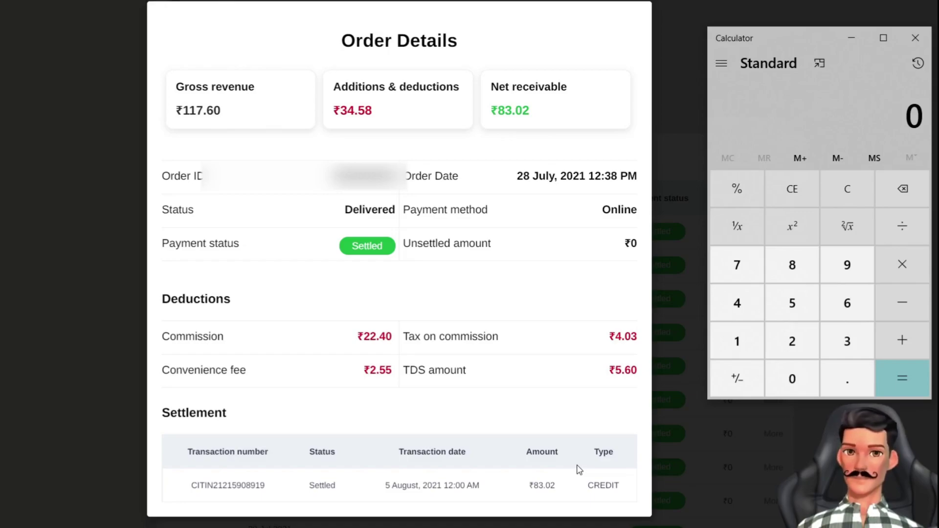
type("117.")
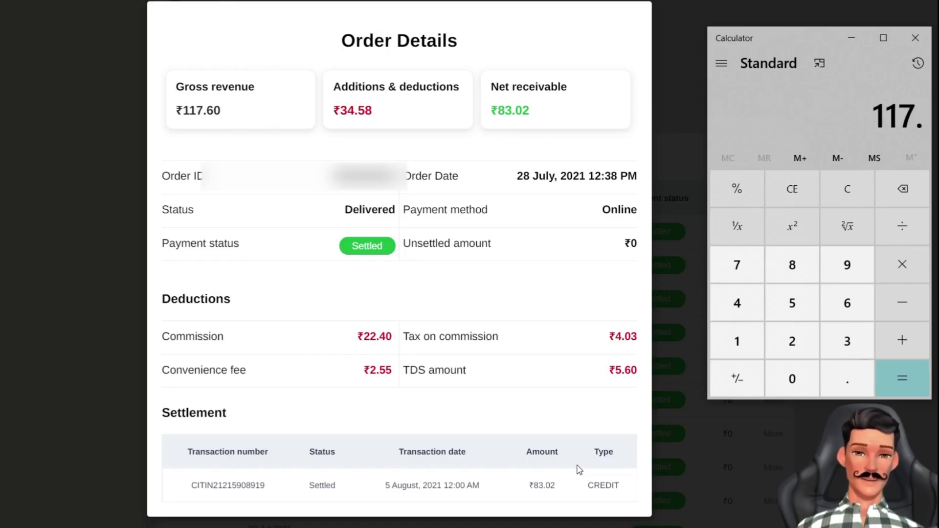
type("60*20")
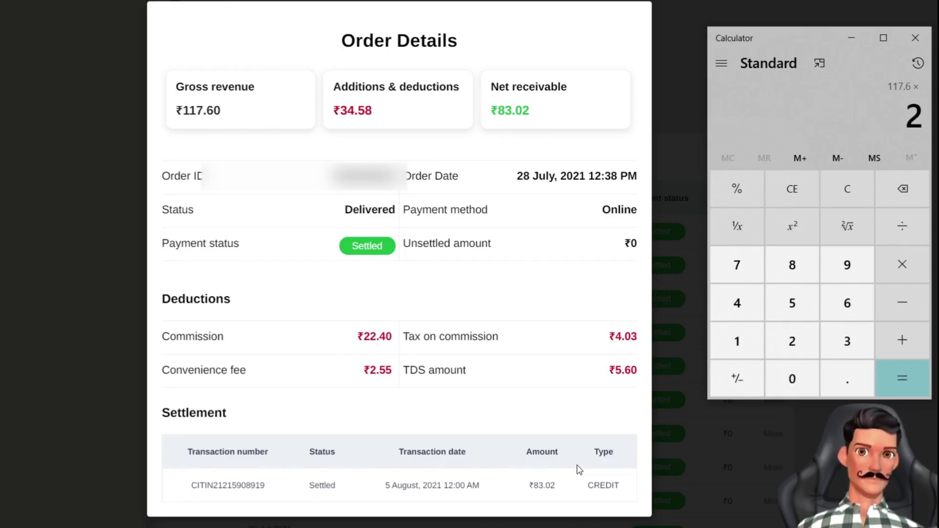
type("/100")
key("Return")
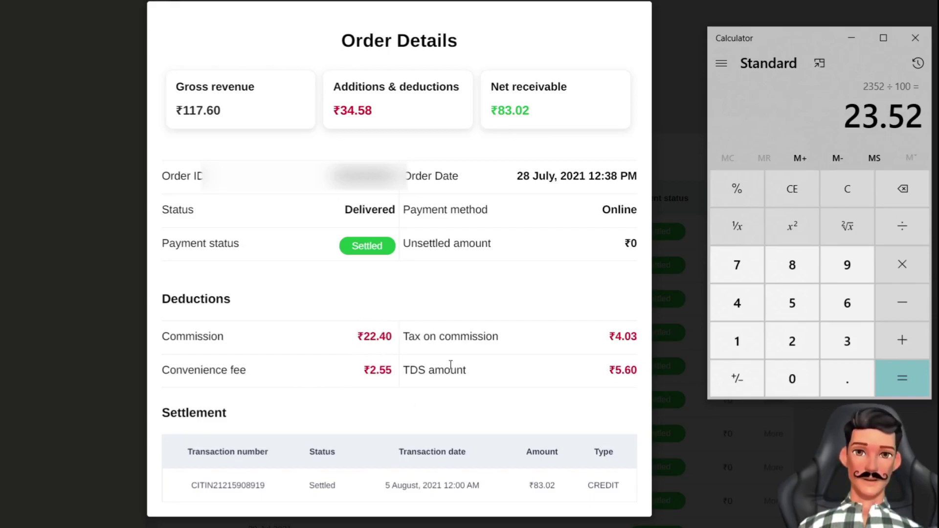
- Clear the commission calculation and subtract the 5.60 TDS amount from the 117.60 gross revenue
left_click(795, 188)
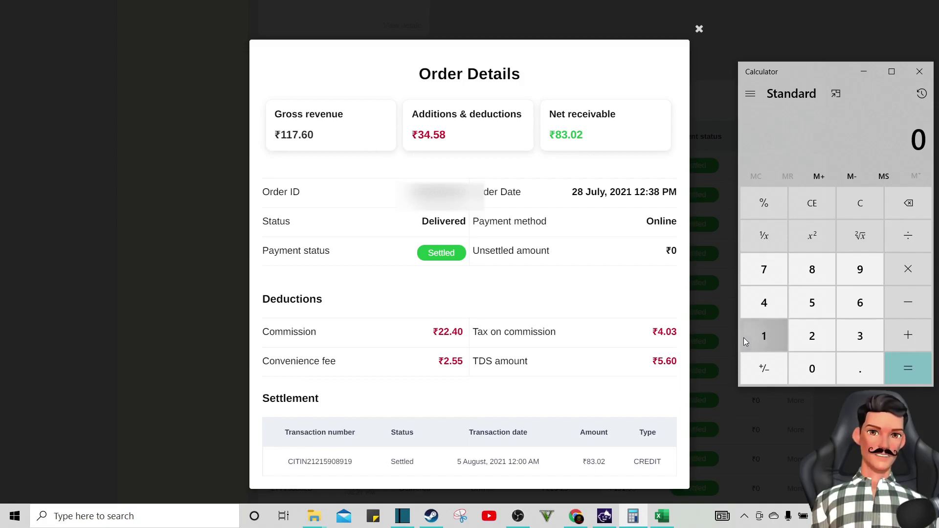
double_click(743, 337)
type("7.60")
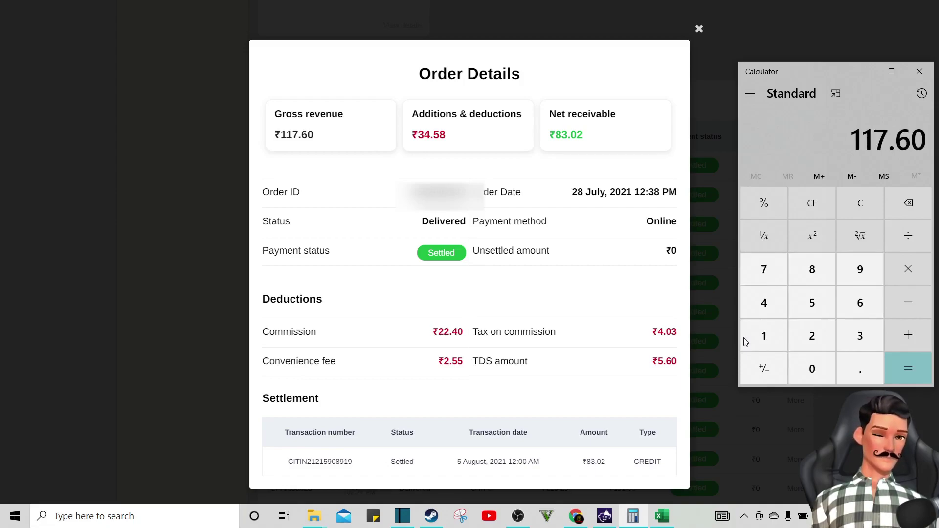
key("minus")
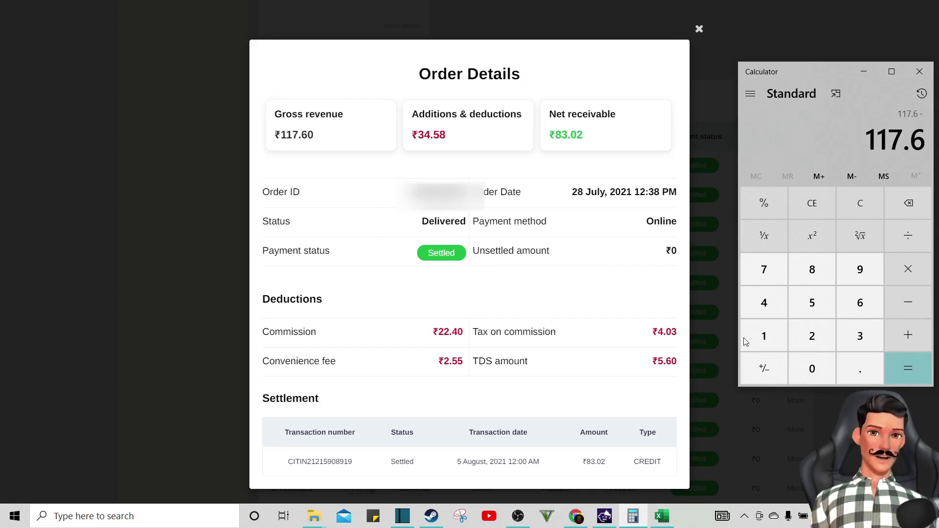
type("5.60")
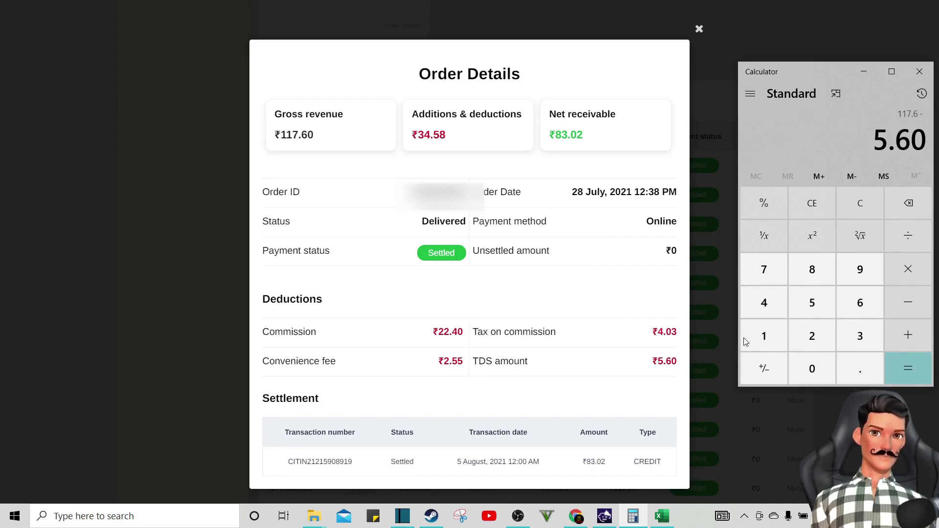
key("Return")
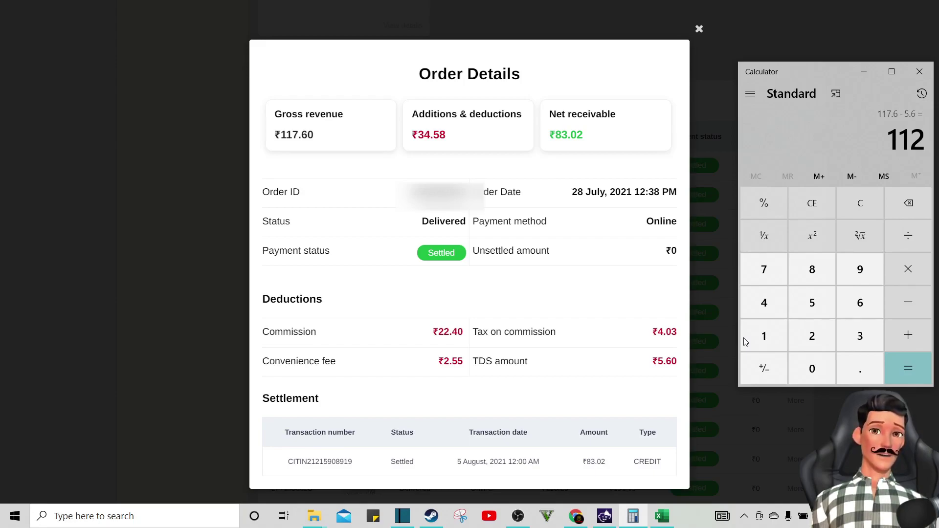
- Compute 20 percent commission on the order value without tax, multiplying the difference by 20 and dividing by 100
type("*20")
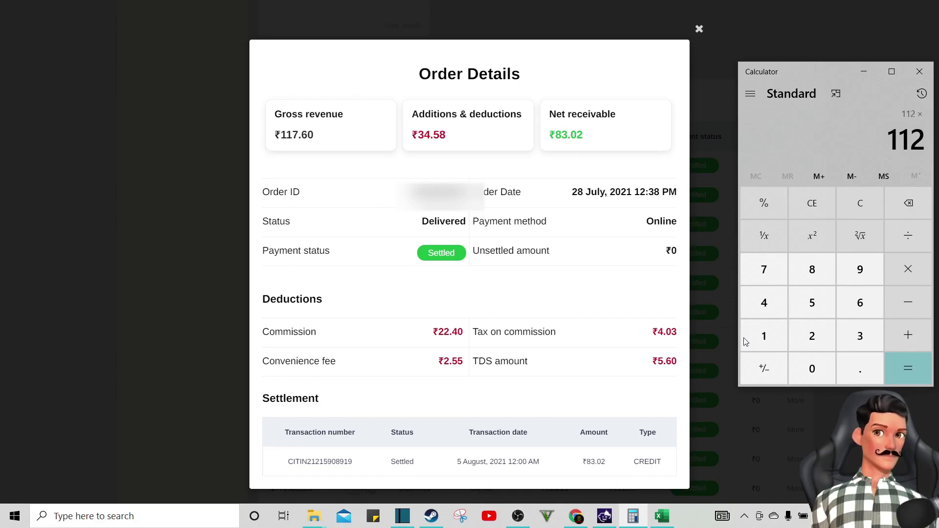
type("/100")
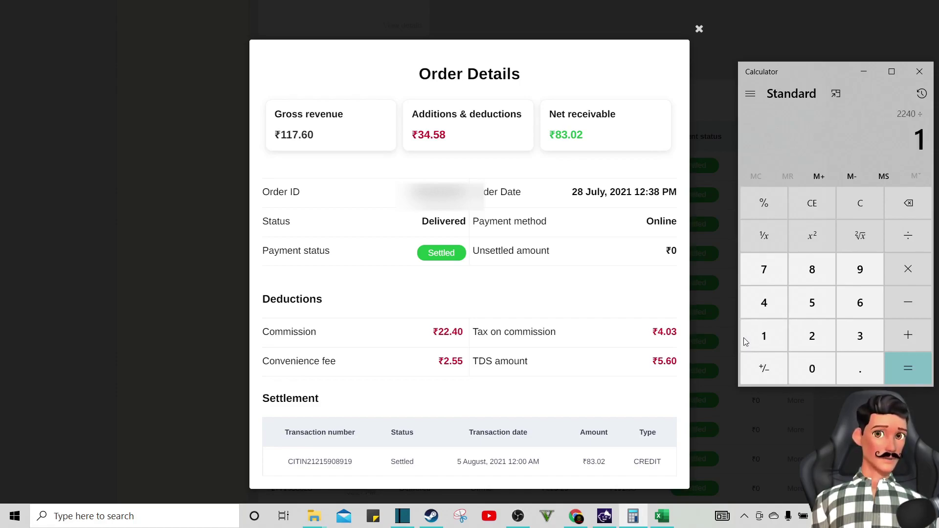
key("Return")
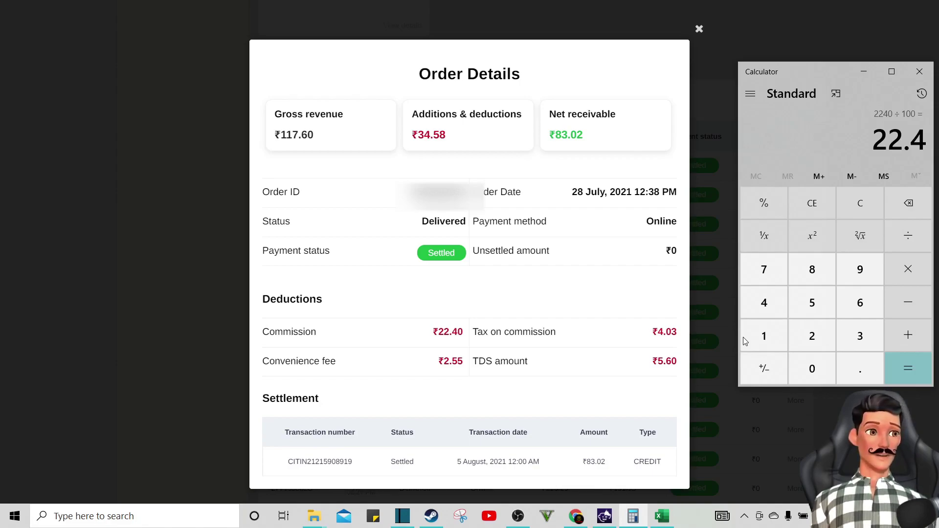
- Compute 18 percent tax on the commission as 22.40 × 18 ÷ 100, starting from and ending with a cleared calculator
left_click(819, 213)
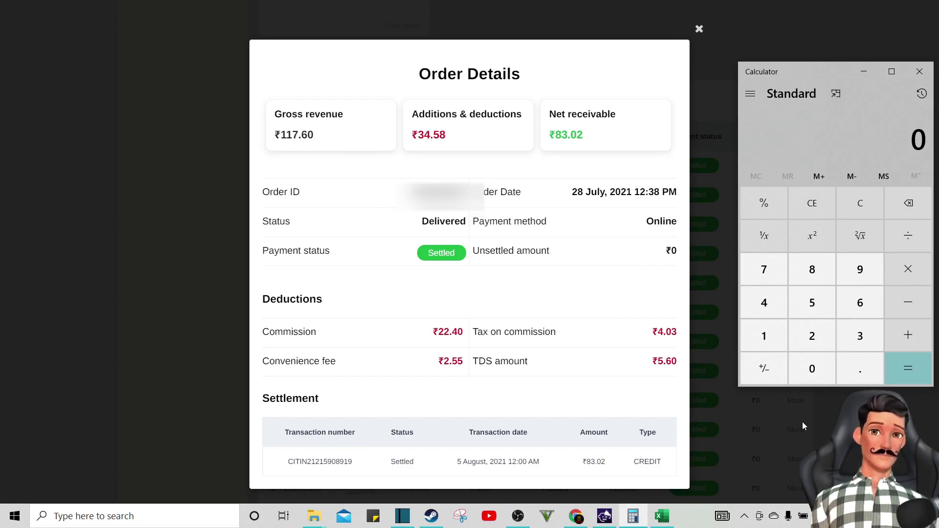
type("22.40")
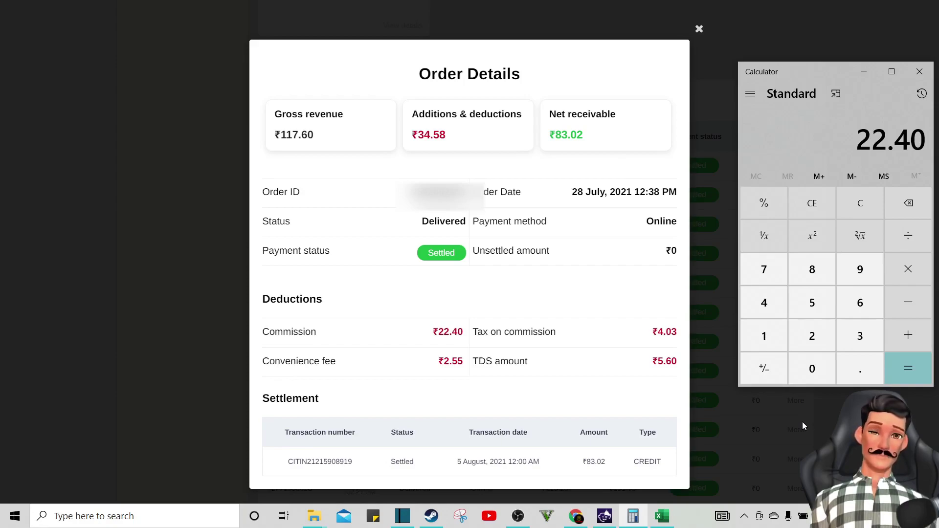
key("asterisk")
type("18")
key("slash")
type("100")
key("Return")
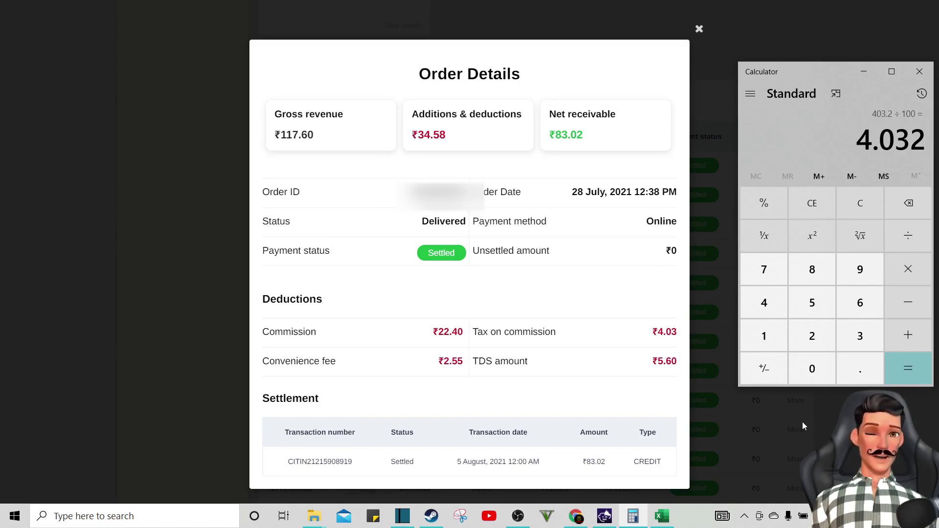
left_click(860, 204)
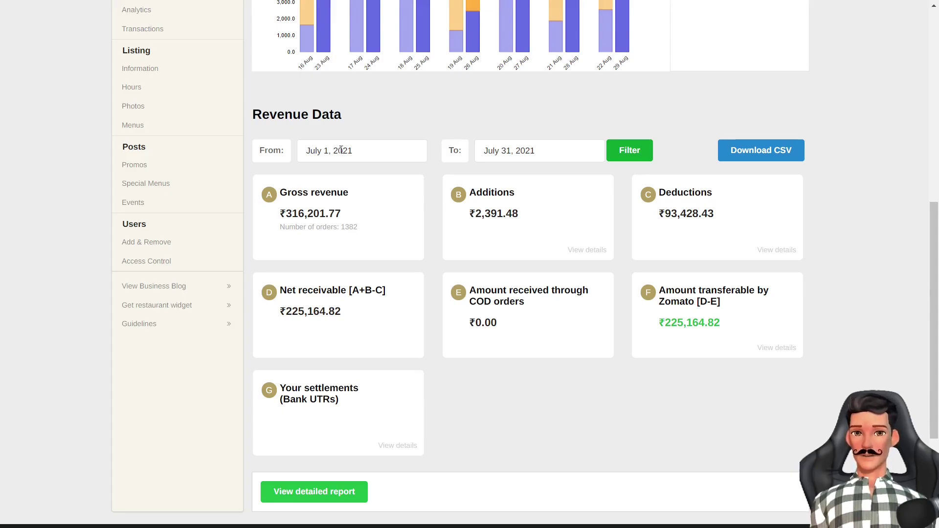
- Examine the breakdown of the July deductions in the Statement of Account's revenue data and close it
scroll(342, 148, "up", 4)
scroll(205, 113, "up", 1)
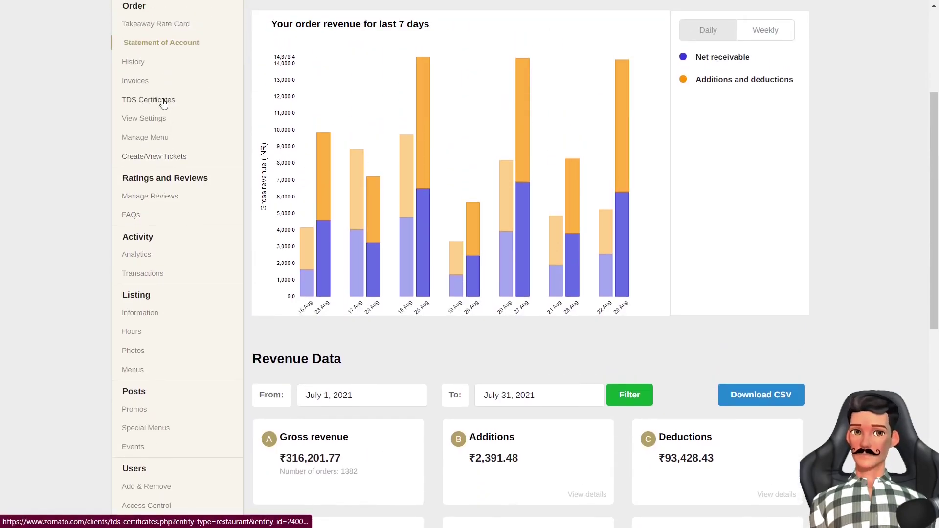
scroll(433, 244, "down", 5)
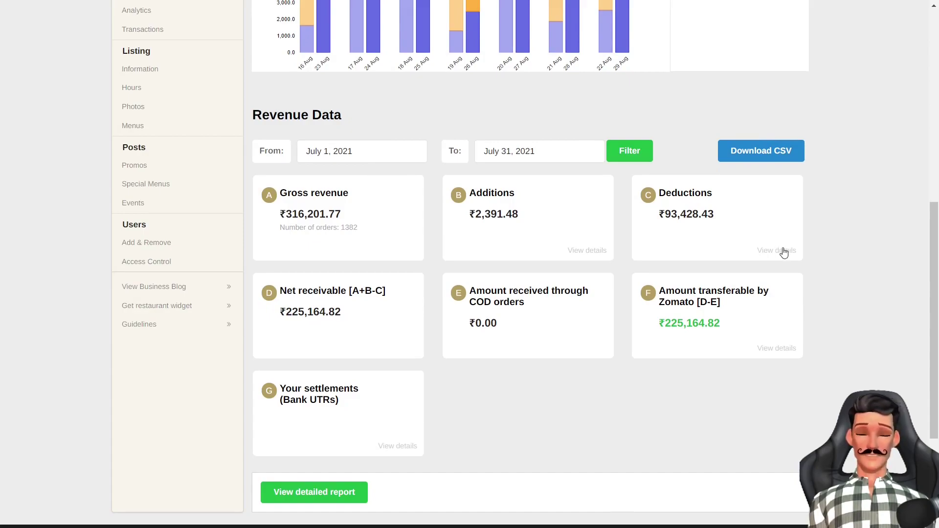
left_click(784, 252)
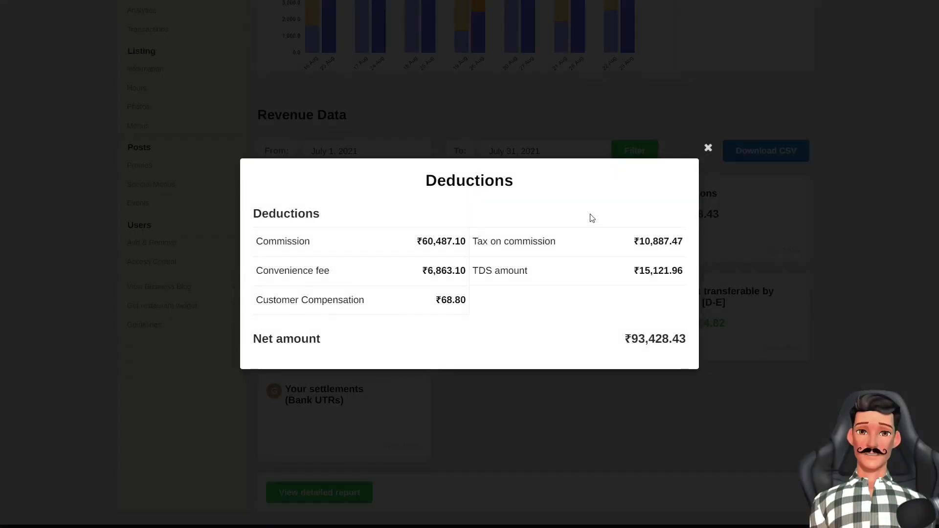
left_click(890, 250)
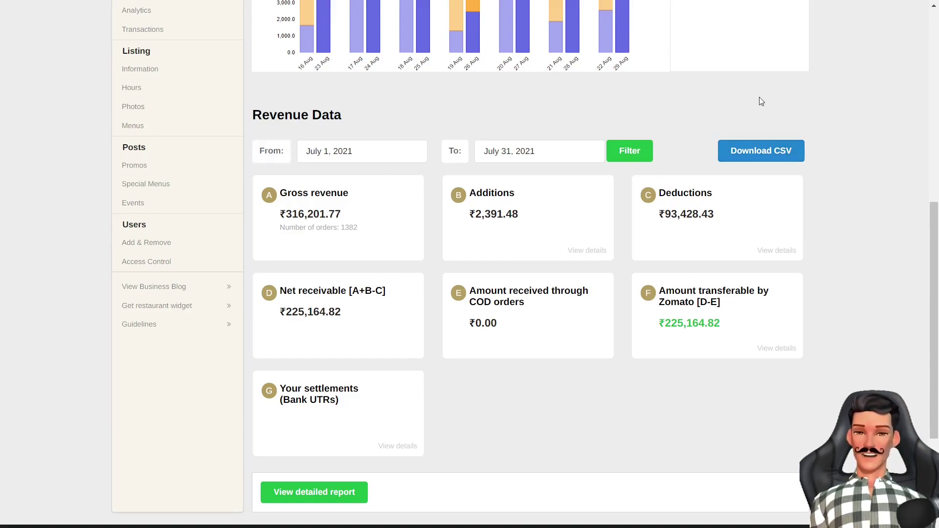
- Download the July 1–31, 2021 revenue data as a CSV file and open it in Excel
left_click(782, 153)
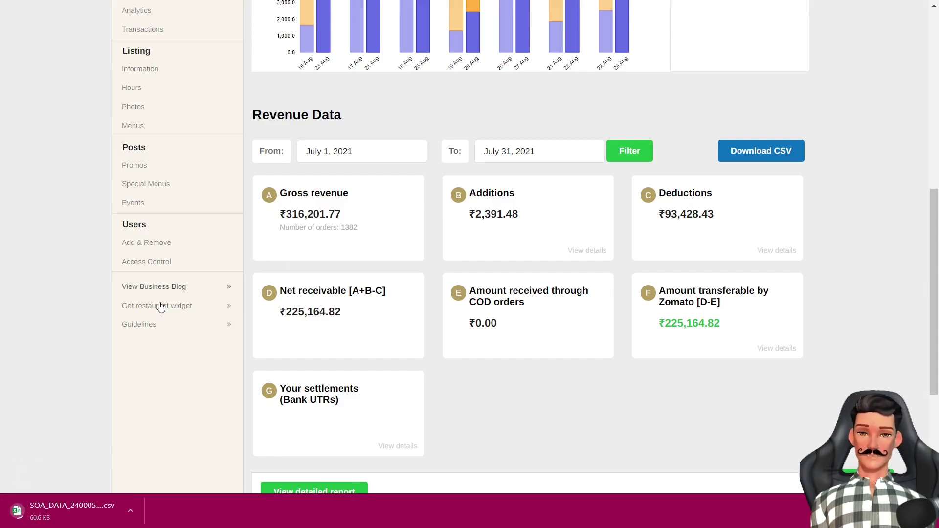
left_click(69, 503)
- Select columns F to M of the downloaded statement, from gross revenue to convenience fee
left_click(447, 259)
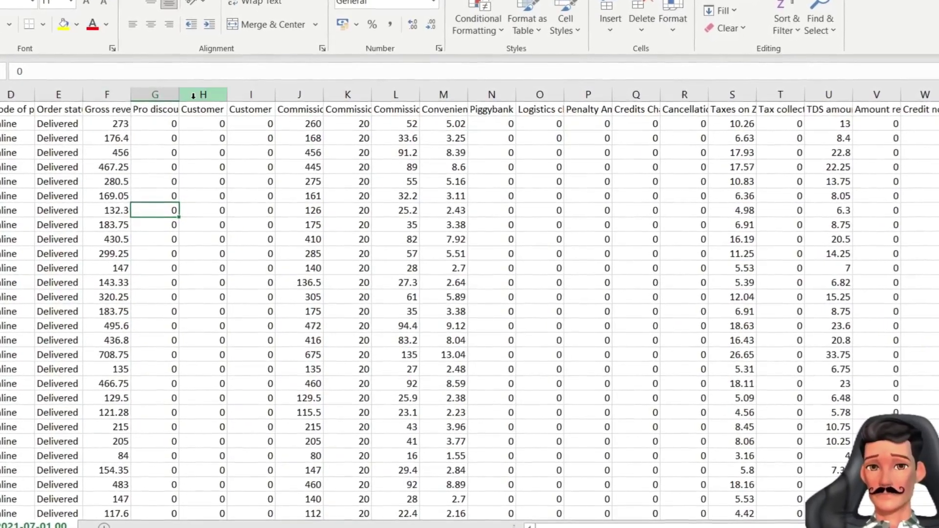
left_click_drag(113, 91, 422, 93)
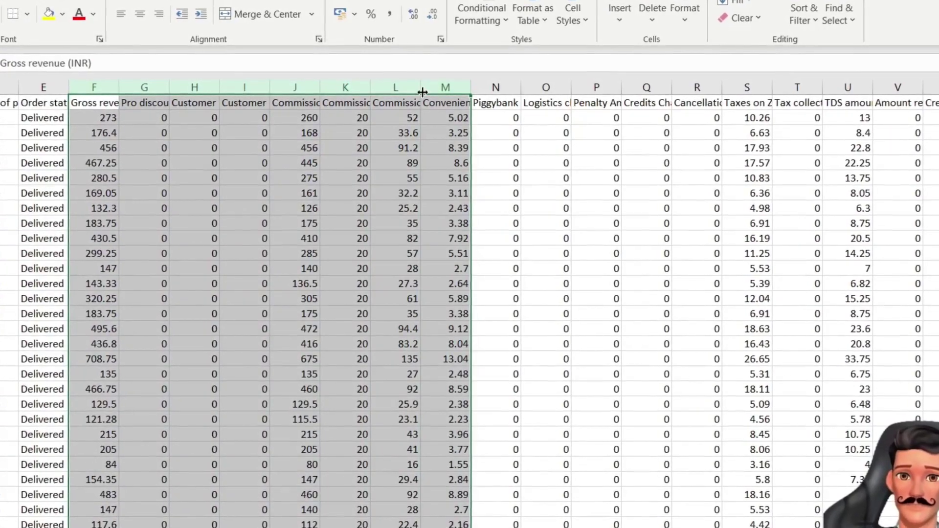
- Fit the widths of columns F to M to their contents and select the Gross revenue header cell
double_click(421, 92)
left_click(145, 100)
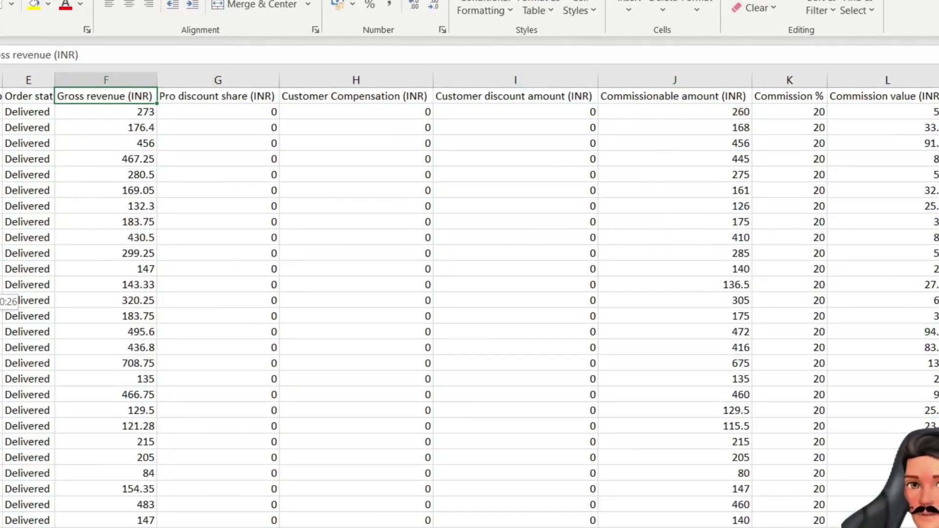
- Examine the first order's commissionable amount, commission percentage, commission value and convenience fee, ending on its Piggybank cell
key("Right")
key("Down")
key("Down")
key("Right")
key("Right")
key("Right")
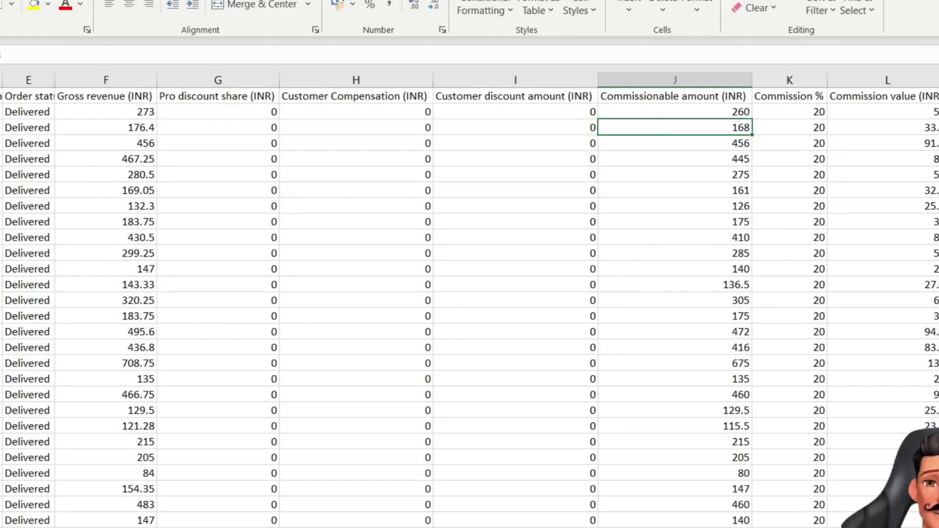
key("Up")
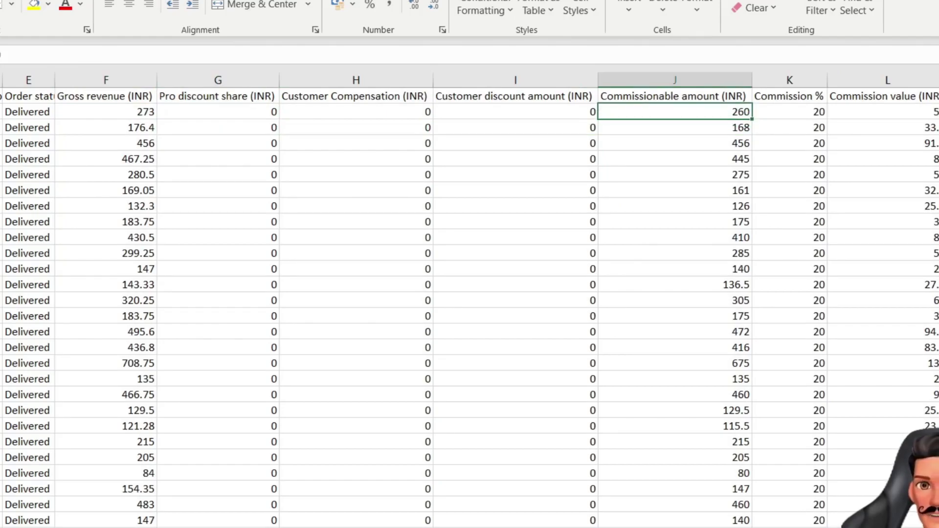
key("Right")
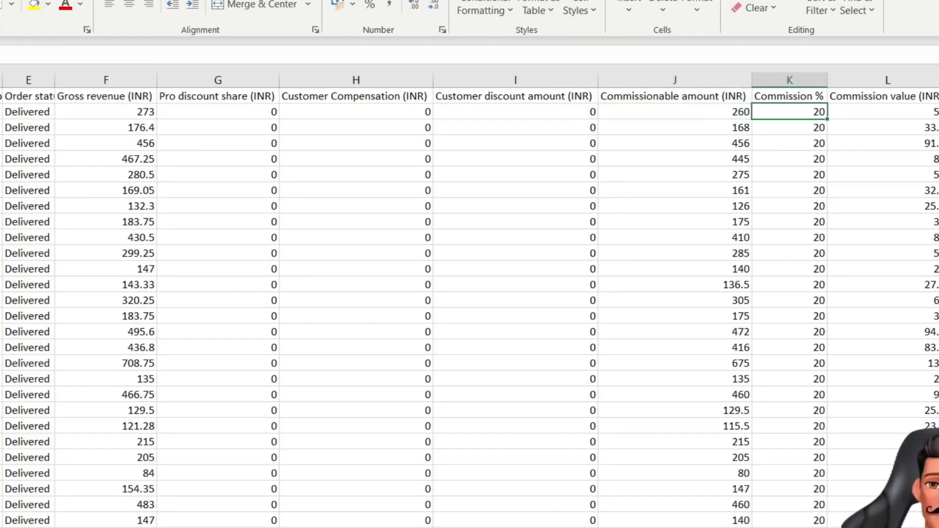
key("Right")
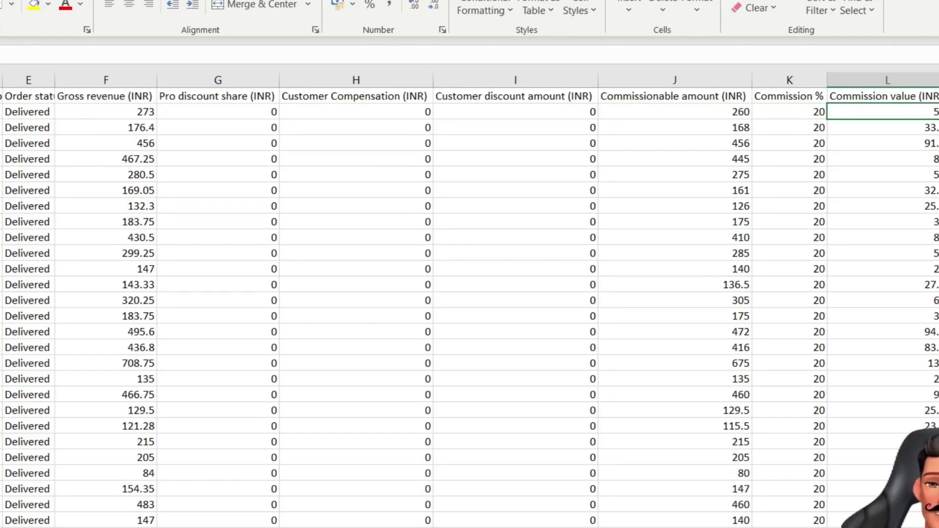
key("Right")
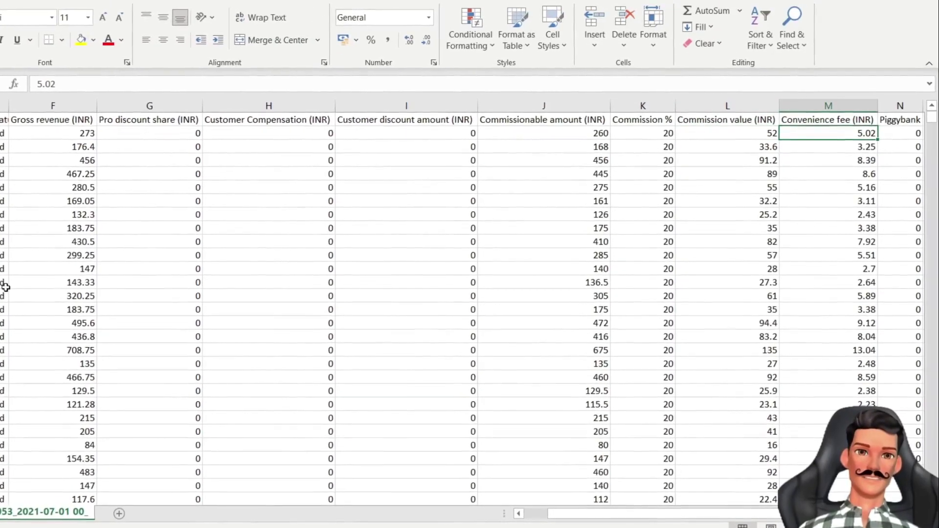
key("Left")
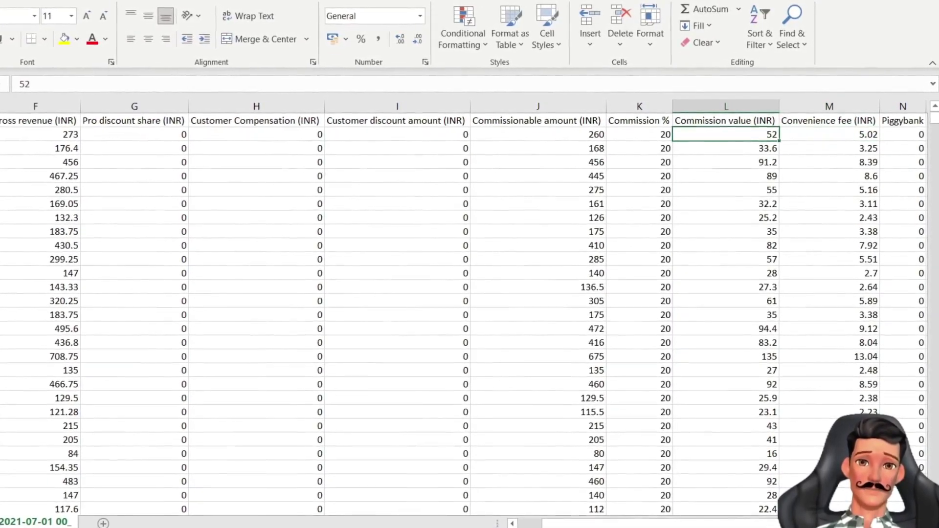
key("Right")
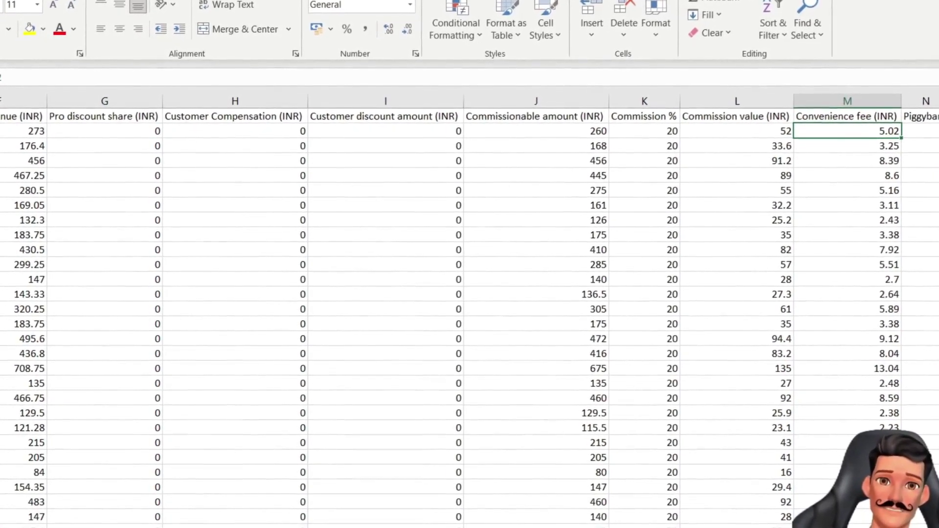
key("Right")
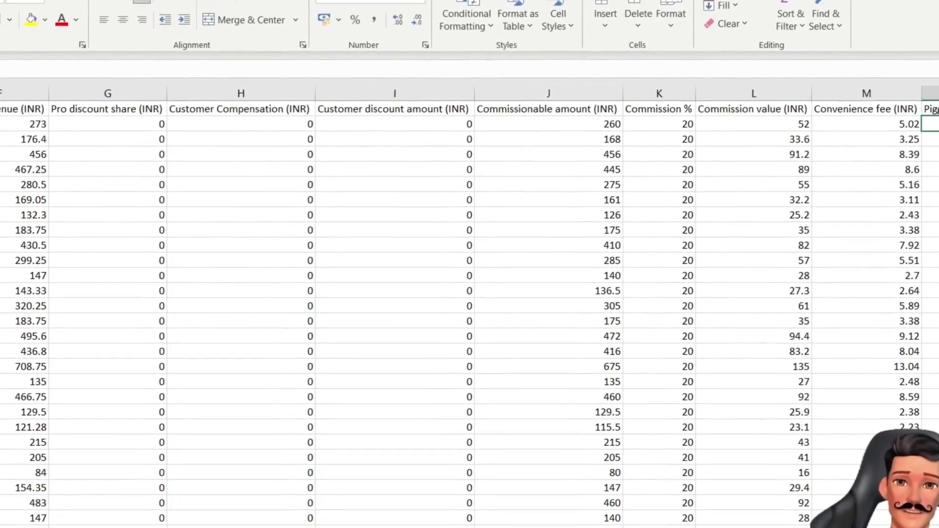
- Examine the remaining charges of the first order, from the taxes and TDS amount through to its net receivable
key("Right")
key("Right")
key("Right")
key("Right")
key("Right")
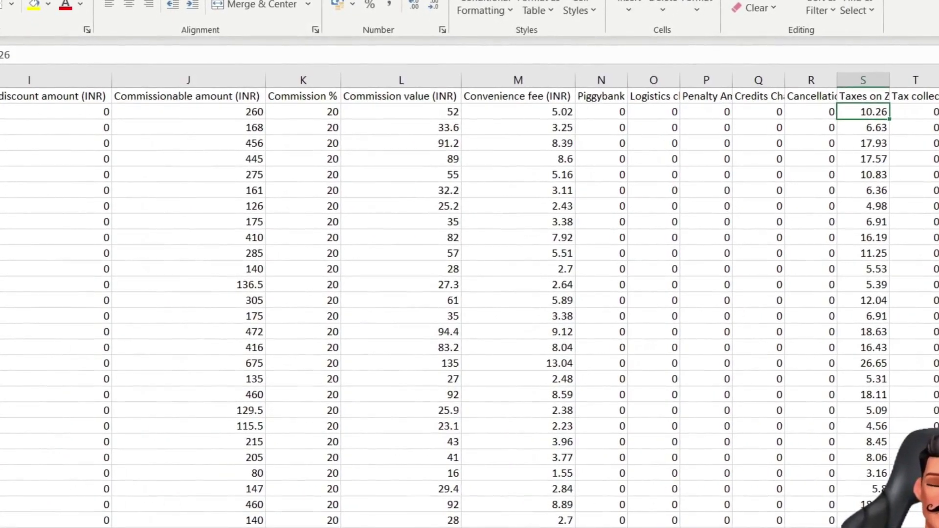
key("Right")
key("Right")
key("Right")
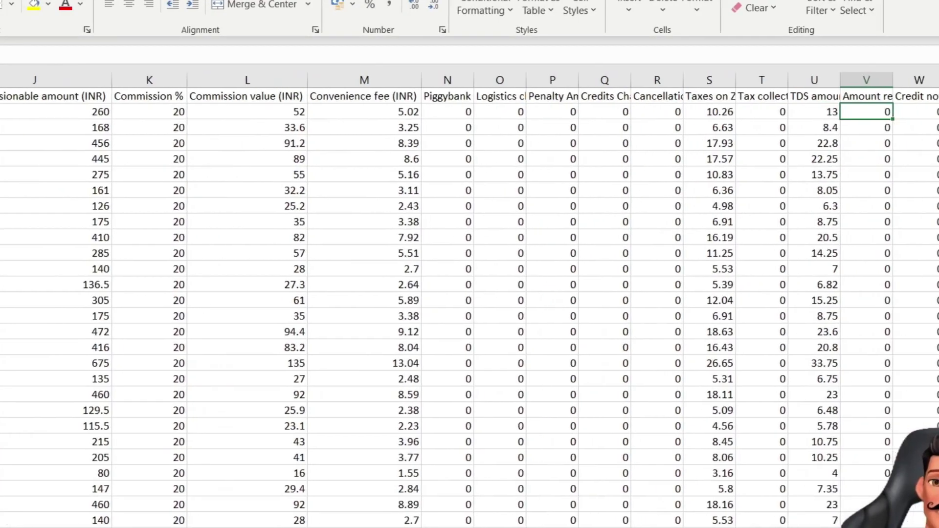
key("Right")
key("Right")
key("Right")
key("Right")
key("Right")
key("Right")
key("Right")
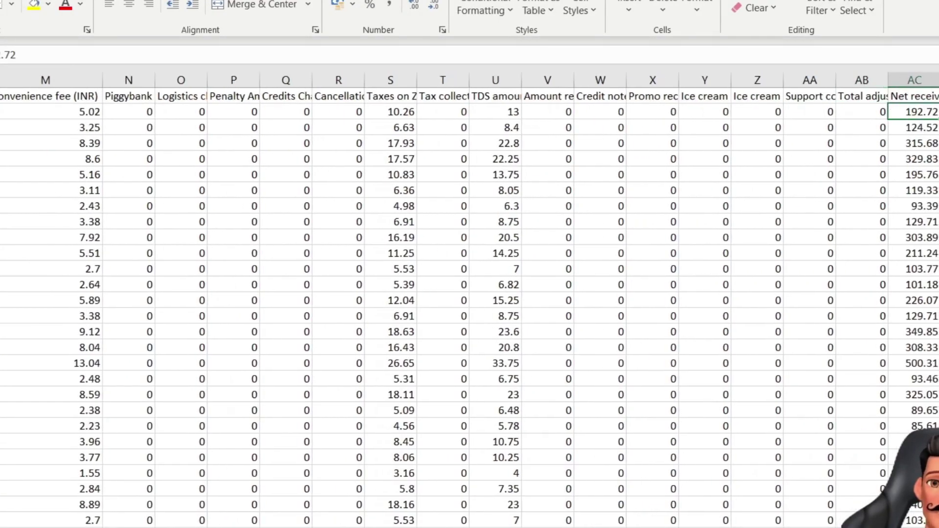
- Go back along the first order's row to the early columns of the sheet and select a whole column
key("Left")
key("Left")
key("Left")
key("Left")
key("Left")
key("Left")
key("Left")
key("Left")
key("Left")
key("Left")
key("Left")
key("Left")
key("Left")
key("Left")
key("Left")
key("Left")
key("Left")
key("Left")
key("Left")
key("Left")
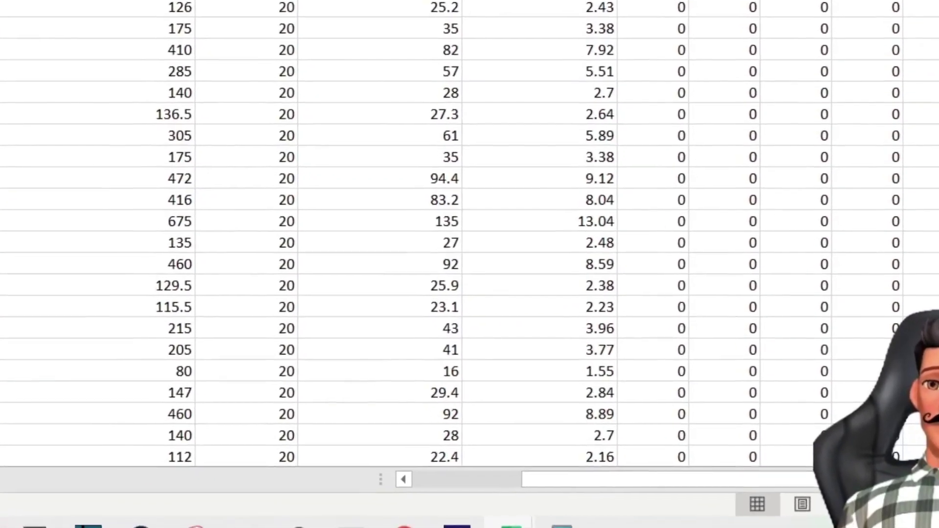
key("Left")
key("Left")
key("Left")
key("Left")
key("Left")
key("Left")
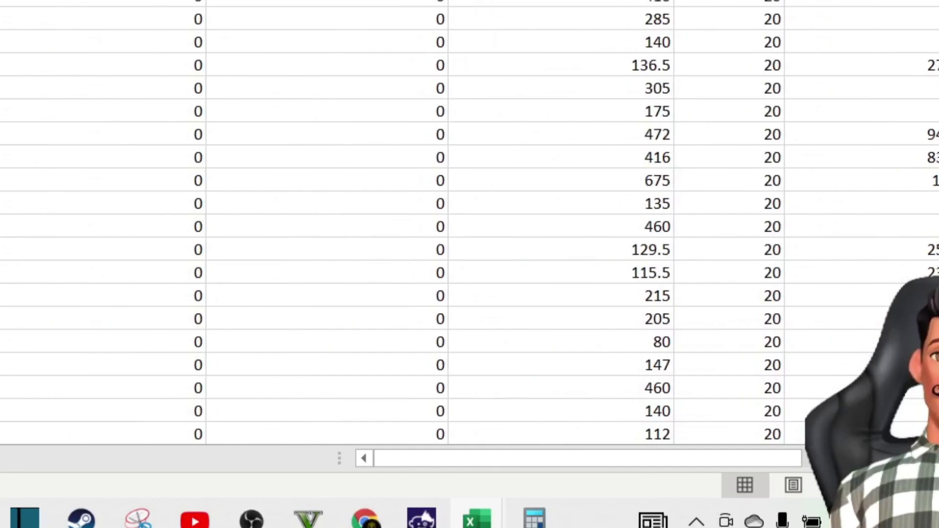
key("ctrl+space")
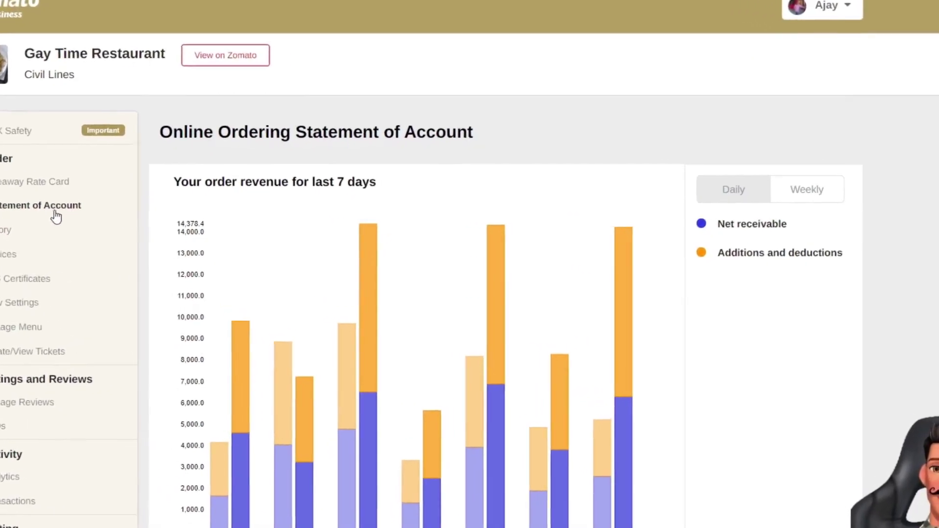
- Open the details of the July deductions in the Zomato statement's revenue data and place the calculator beside them
scroll(367, 193, "down", 5)
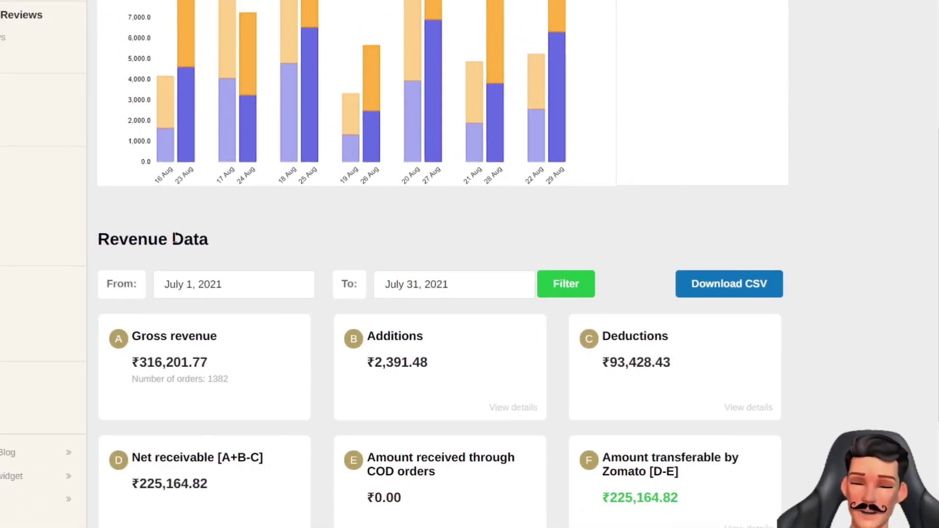
scroll(296, 240, "down", 1)
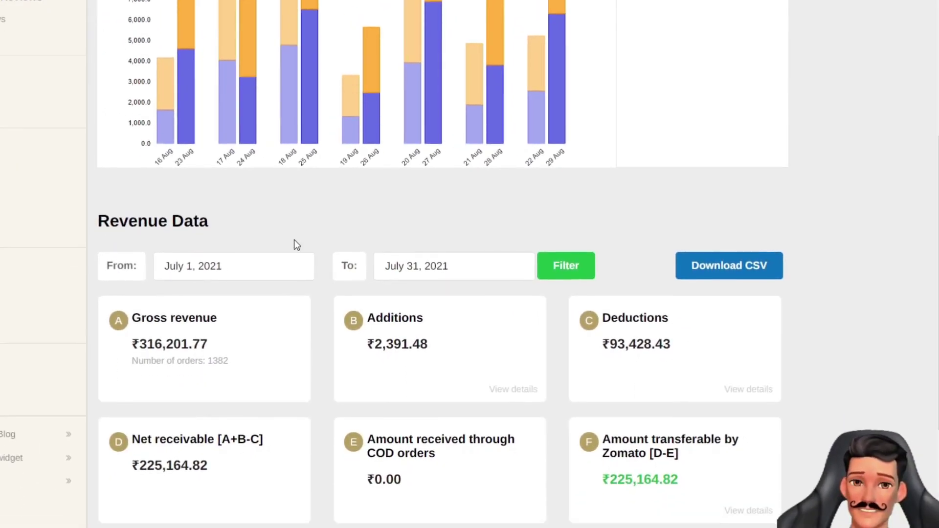
scroll(453, 215, "down", 4)
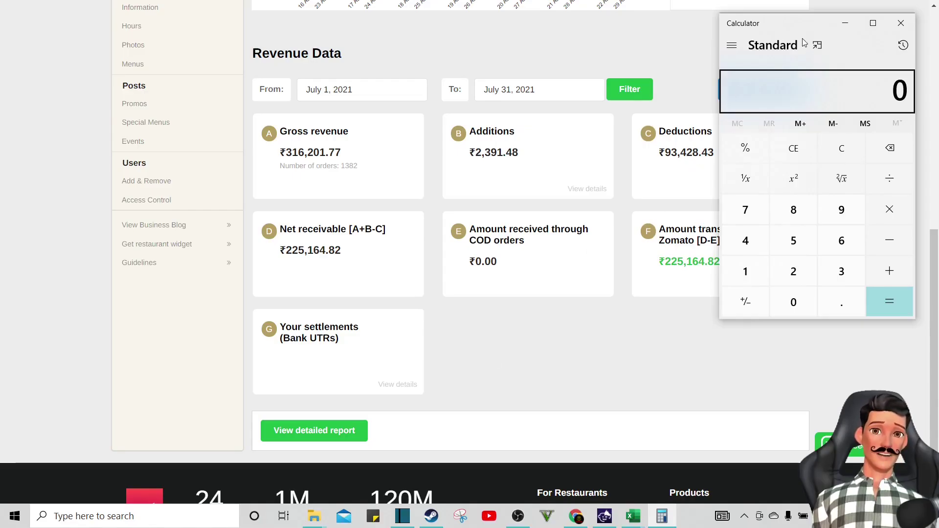
left_click_drag(802, 25, 132, 40)
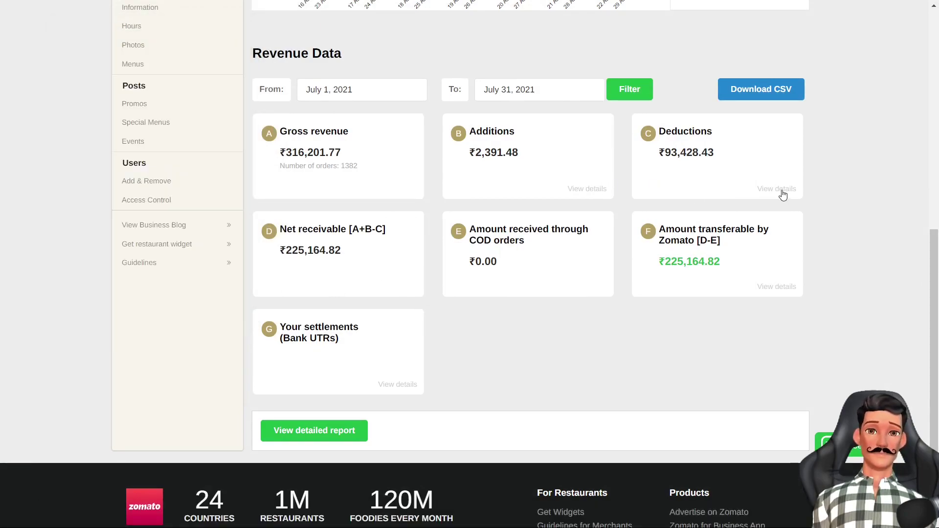
left_click(777, 189)
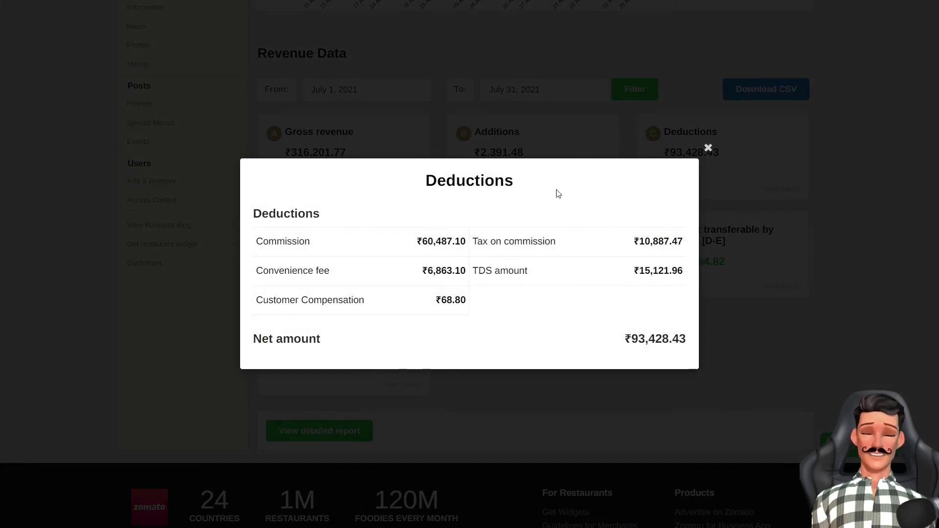
key("alt+Tab")
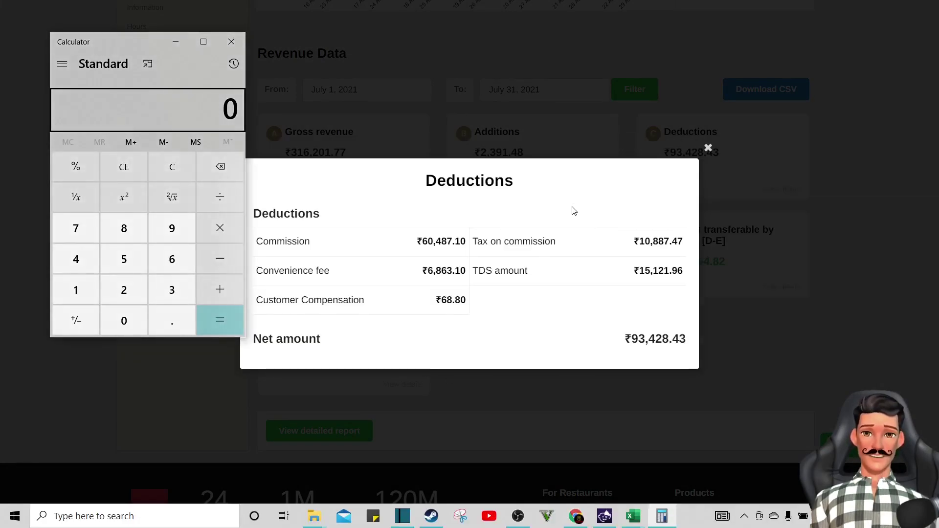
left_click_drag(130, 39, 794, 57)
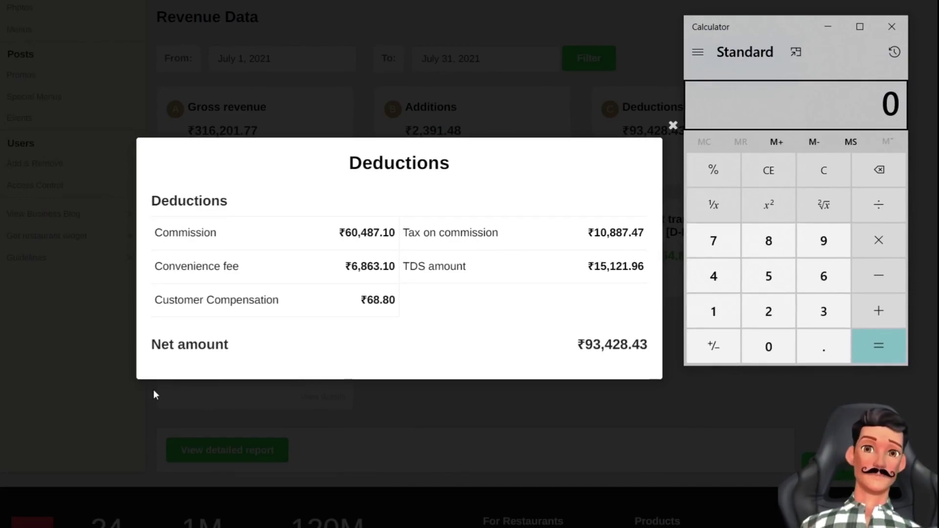
type("3,02,")
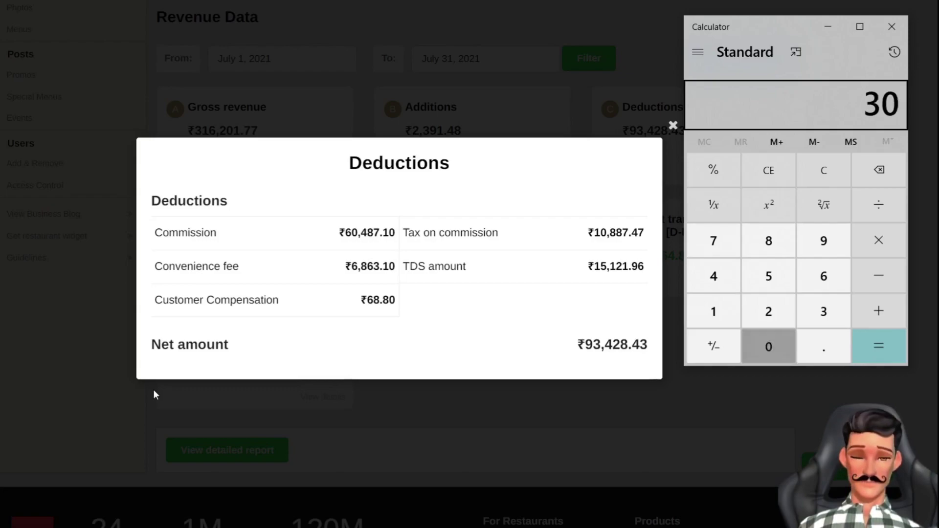
type("435.5")
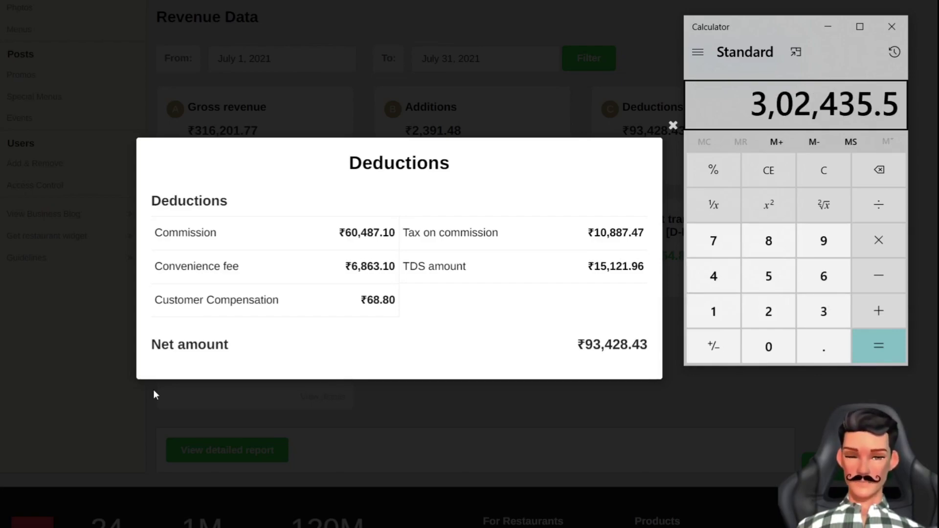
key("BackSpace")
key("BackSpace")
key("BackSpace")
key("BackSpace")
key("BackSpace")
key("BackSpace")
key("BackSpace")
key("BackSpace")
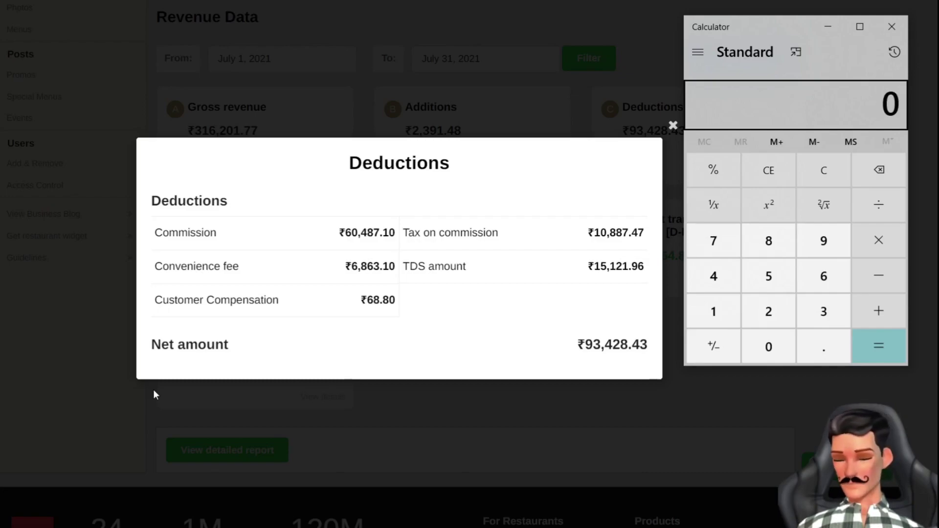
- Compute the 20 percent commission in the calculator as 302435.5 × 20 ÷ 100 and clear the calculator
type("302435")
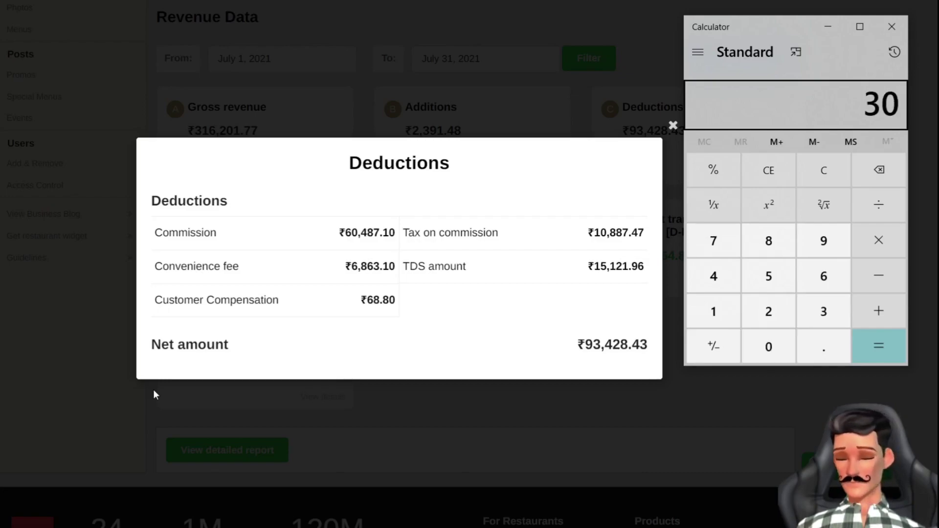
type(".5*20")
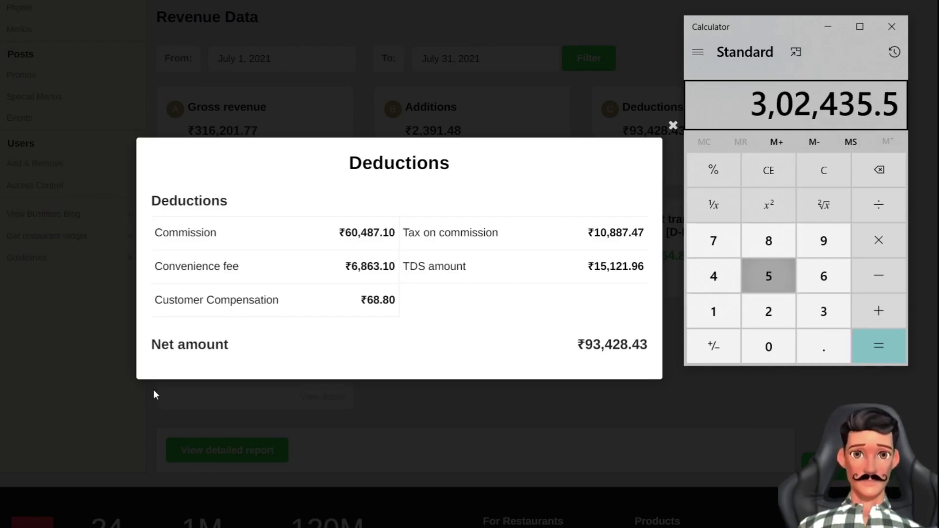
key("Return")
type("/100")
key("Return")
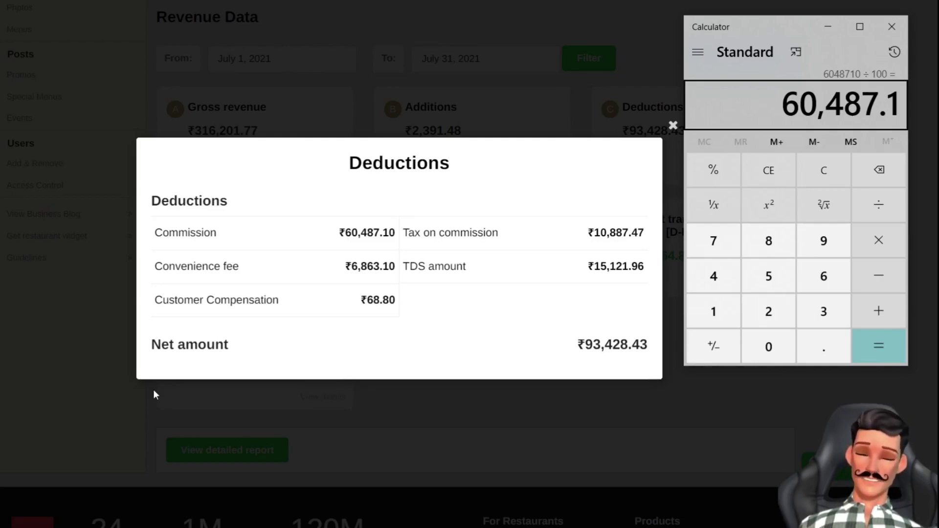
key("BackSpace")
key("BackSpace")
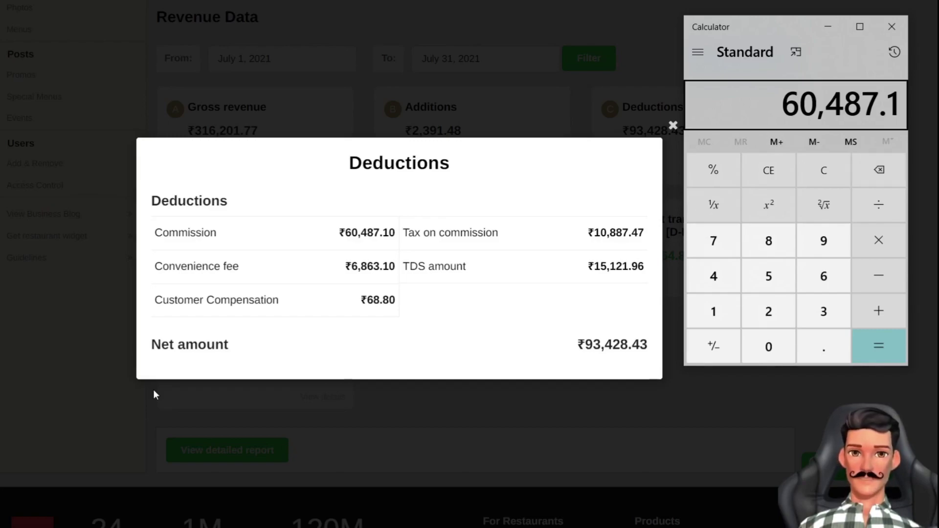
left_click(768, 171)
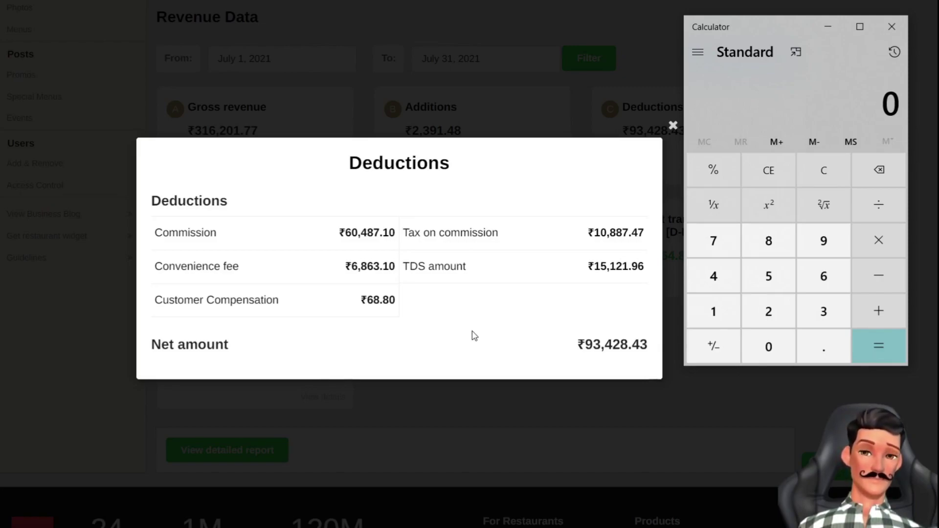
- Compute 18 percent tax on the July commission as 60487.10 × 18 ÷ 100 and clear the calculator
type("60487.10")
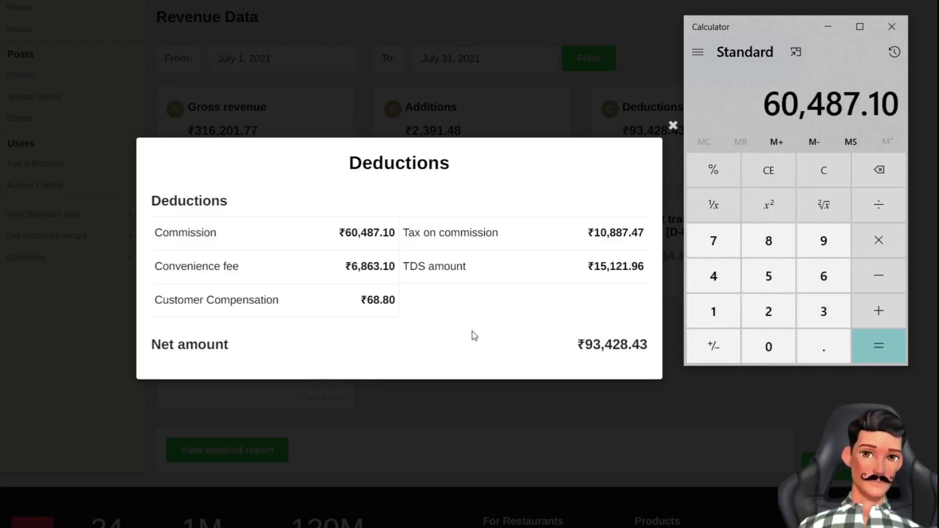
type("*")
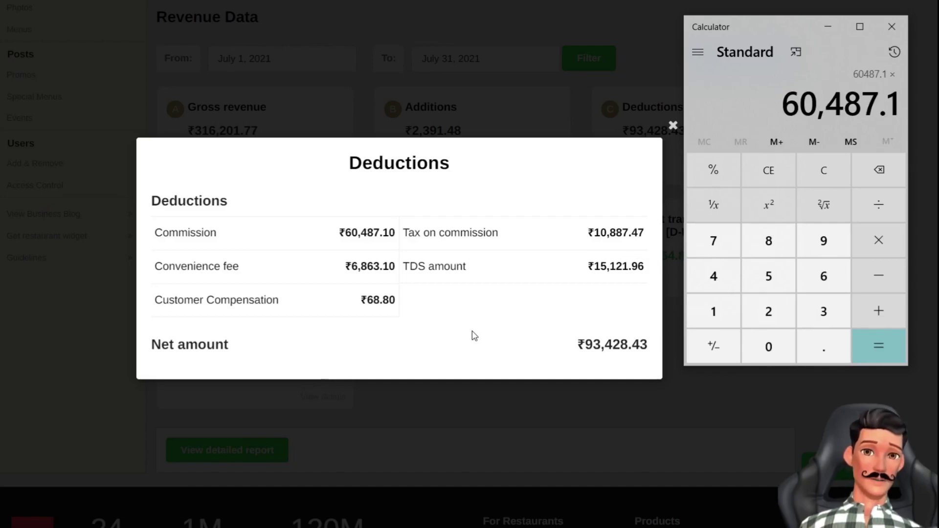
type("8")
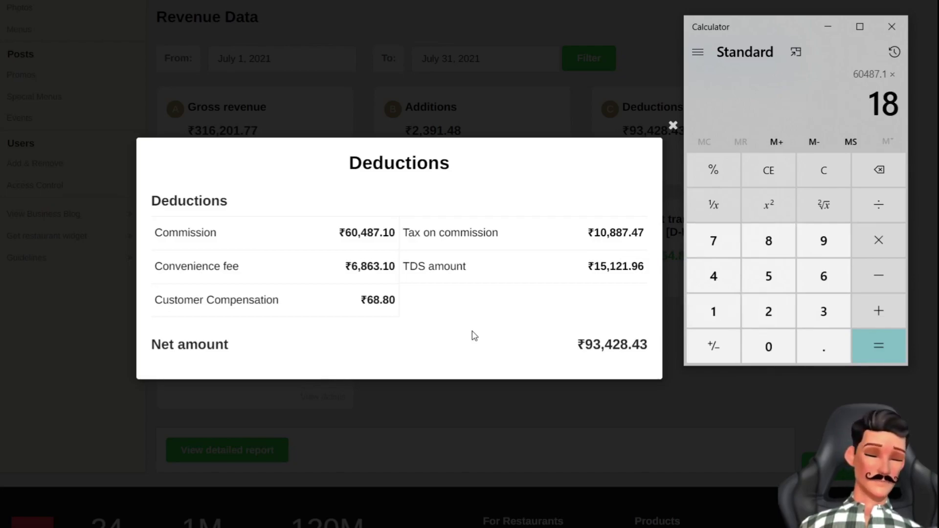
type("/100")
key("Return")
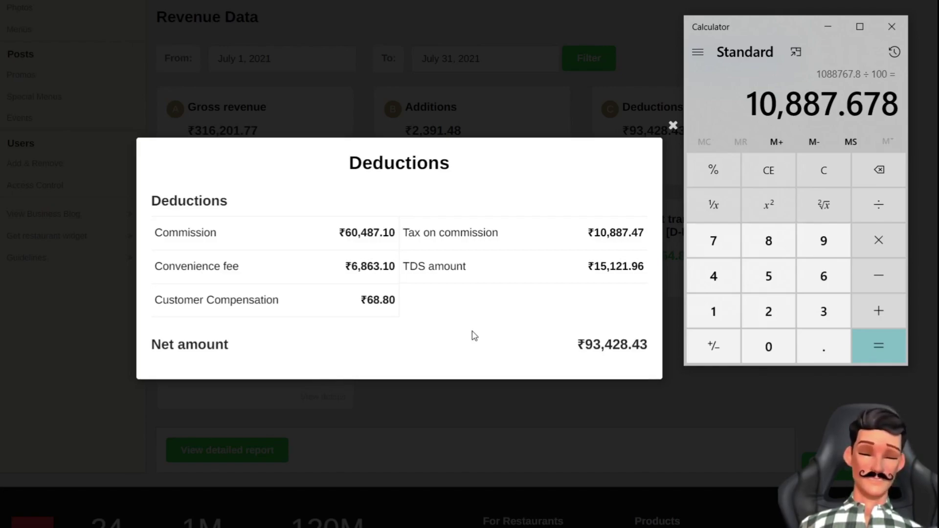
left_click(768, 173)
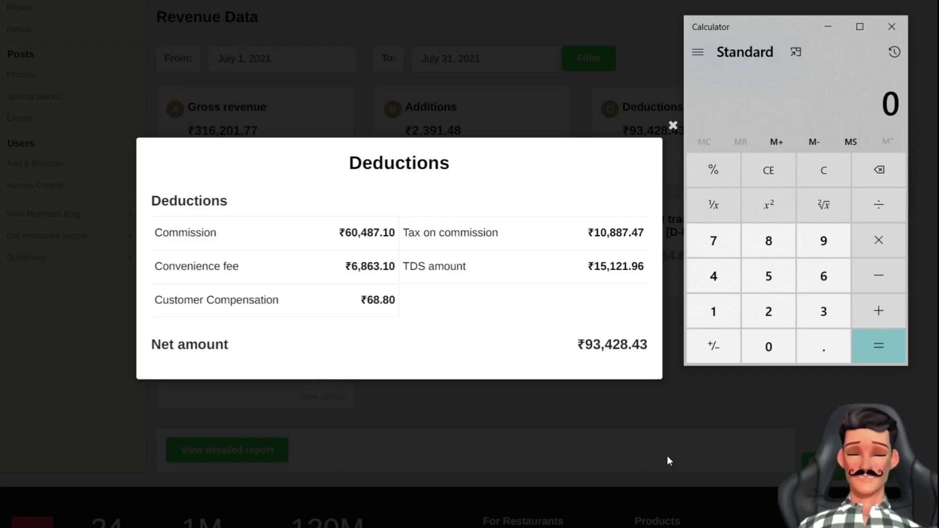
- Compute the 2.25 percent convenience fee in the calculator as 302435 × 2.25 ÷ 100 and clear the calculator
type("302")
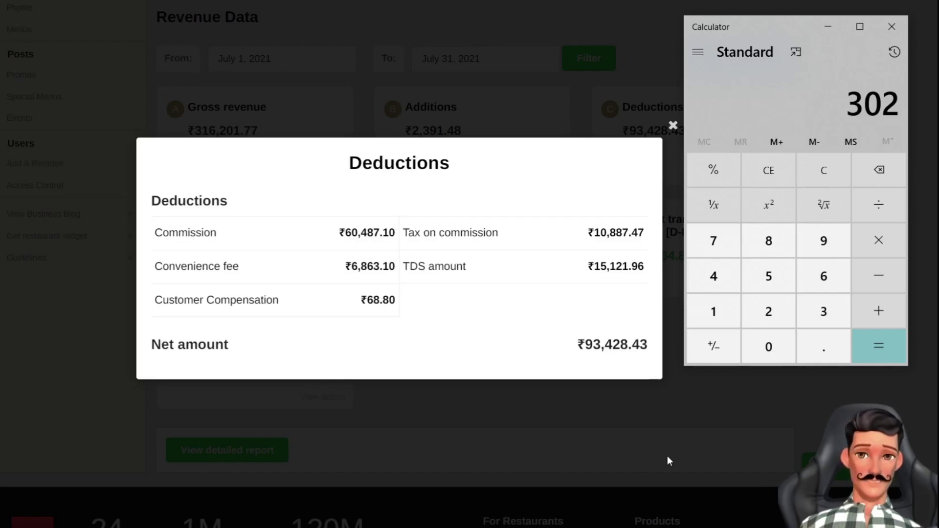
type("435")
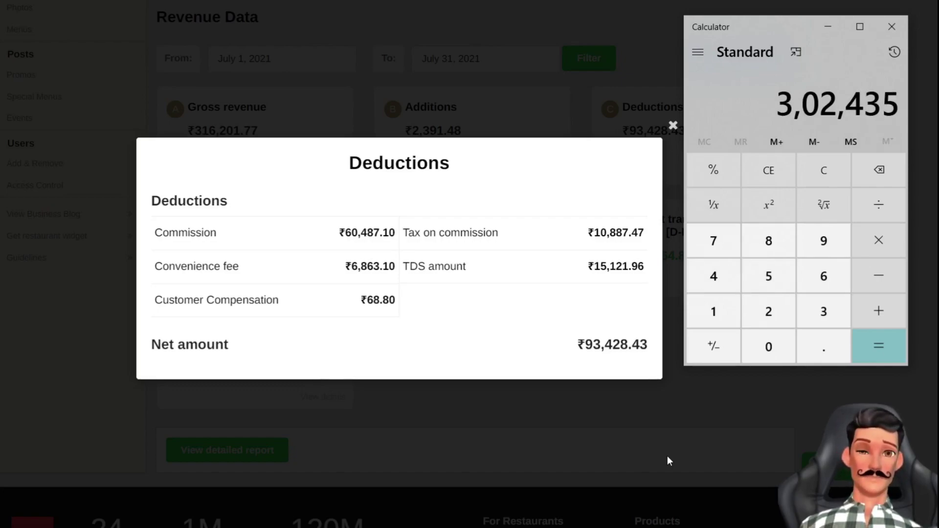
type("*2")
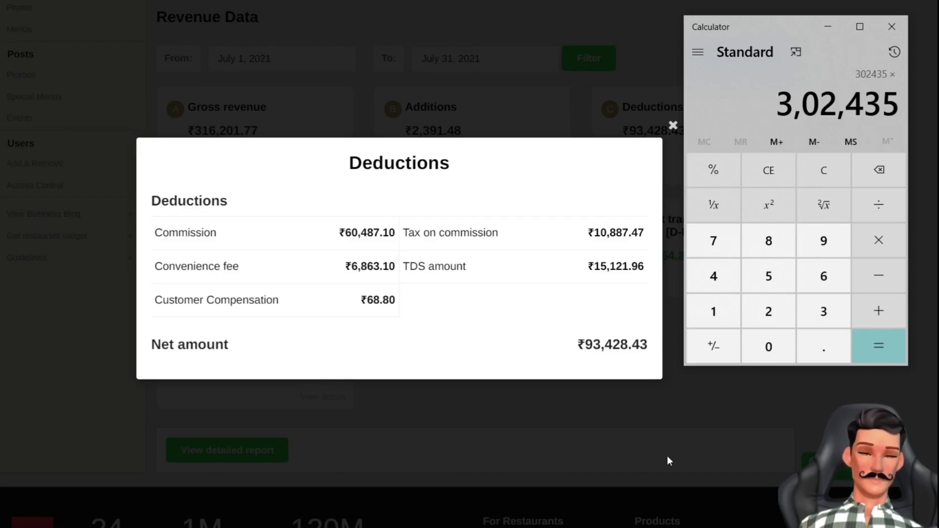
type(".25")
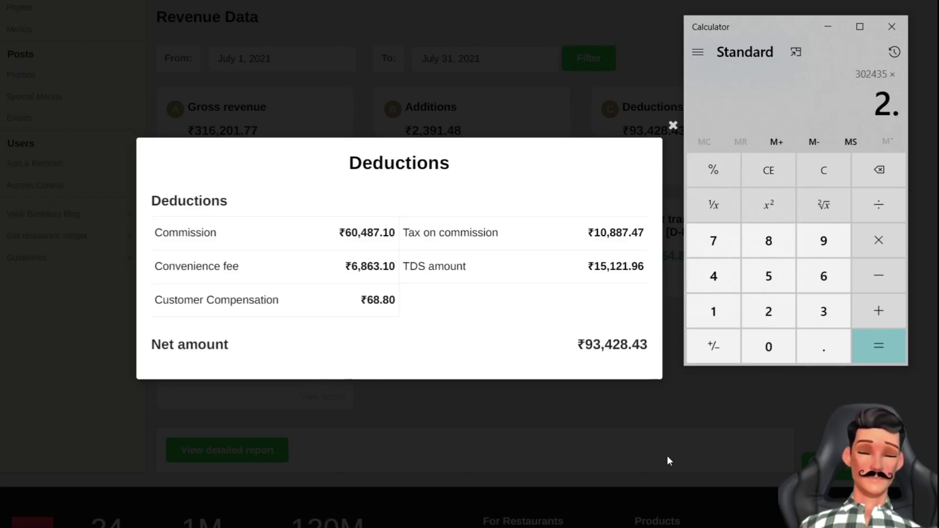
type("/100=")
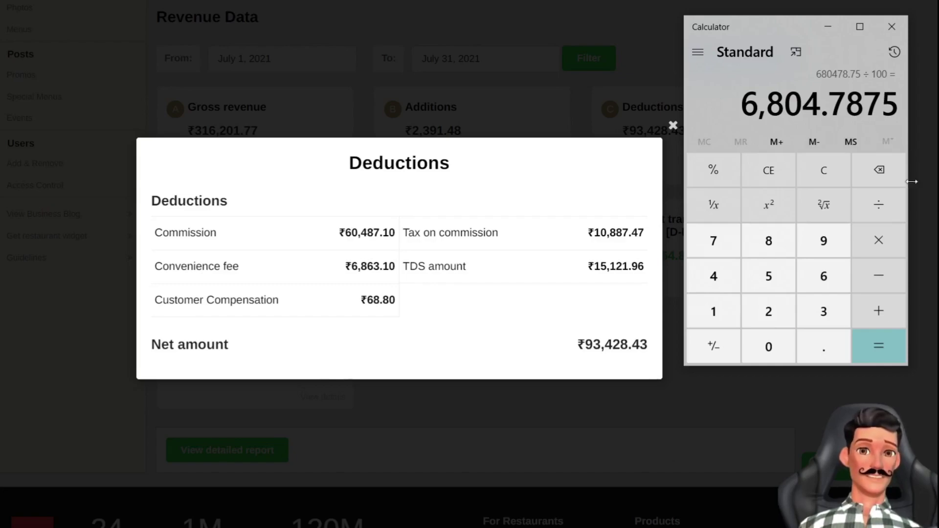
left_click(793, 156)
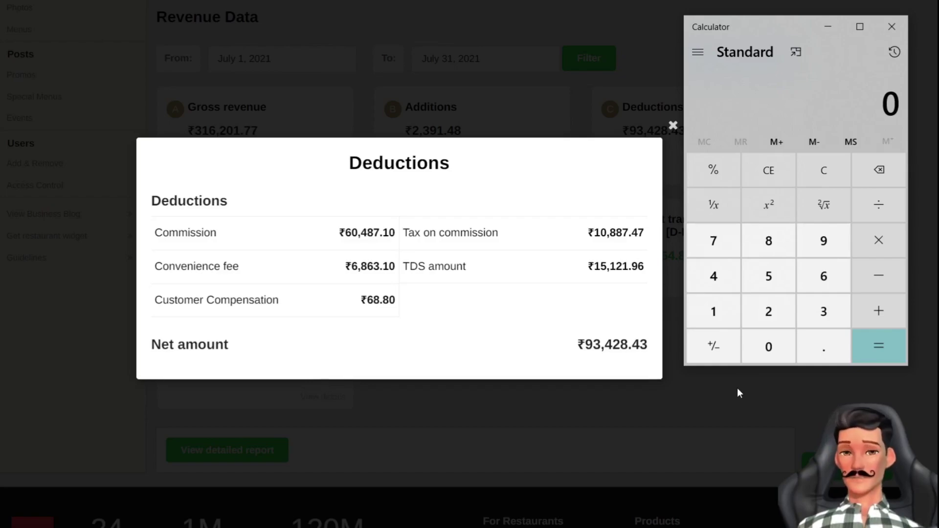
- Compute the 5 percent TDS amount in the calculator as 302435 × 5 ÷ 100 and clear the calculator
type("3,02,4")
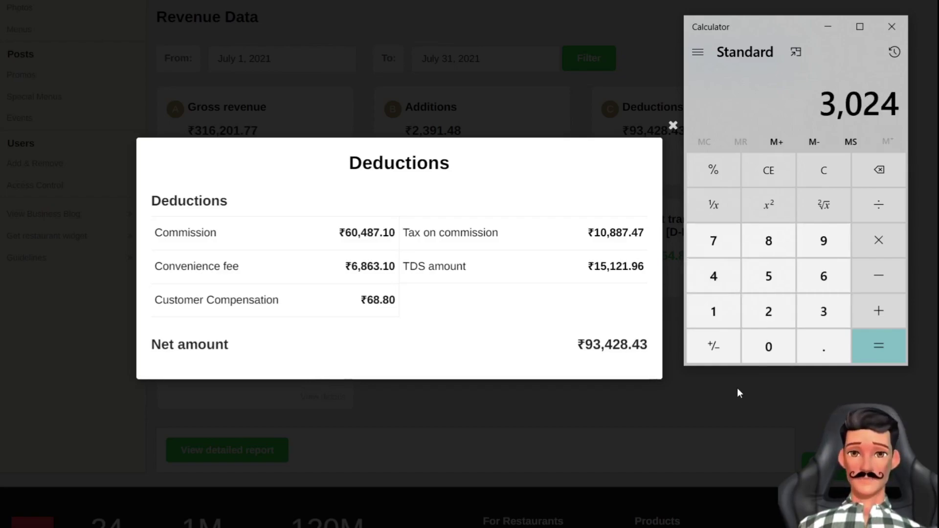
type("35")
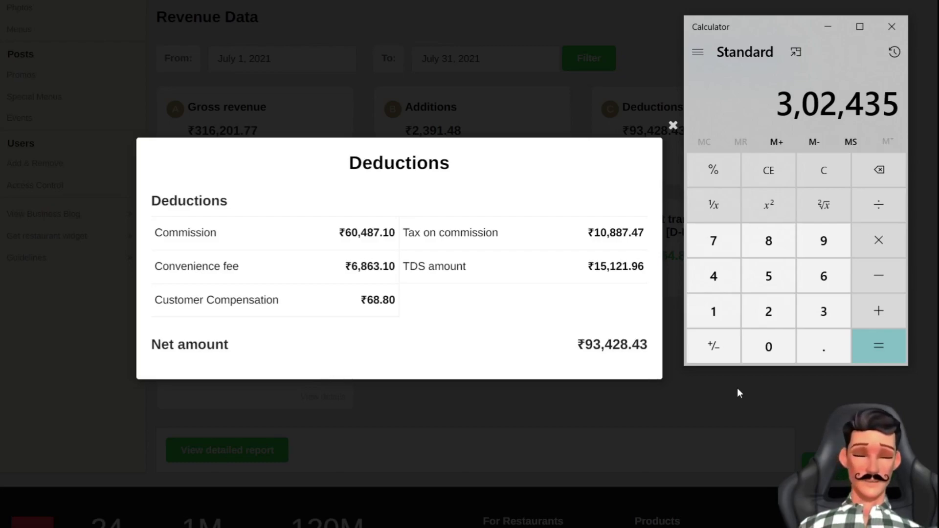
key("asterisk")
key("5")
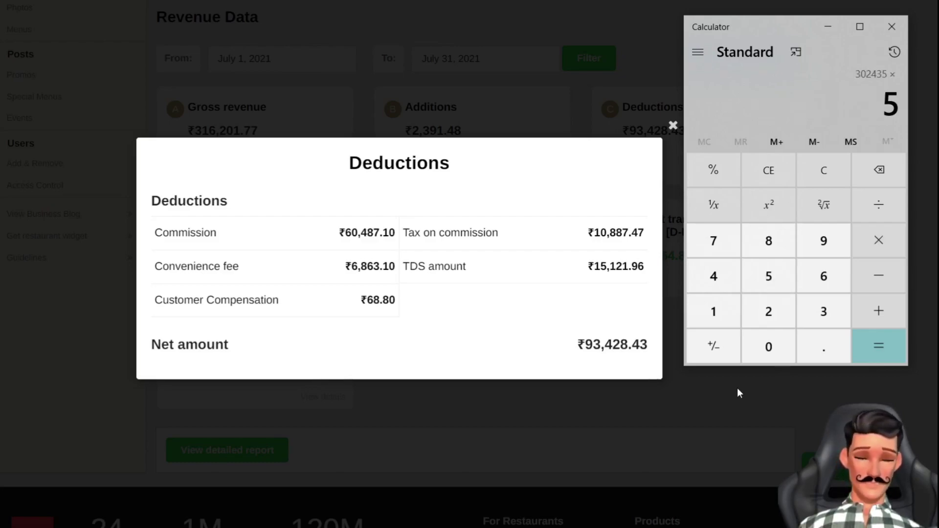
key("slash")
type("100")
key("Return")
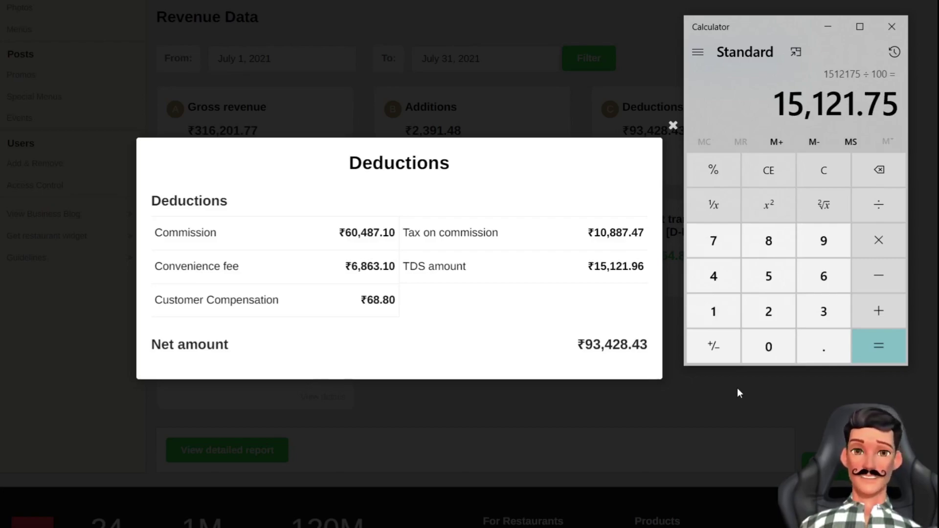
key("BackSpace")
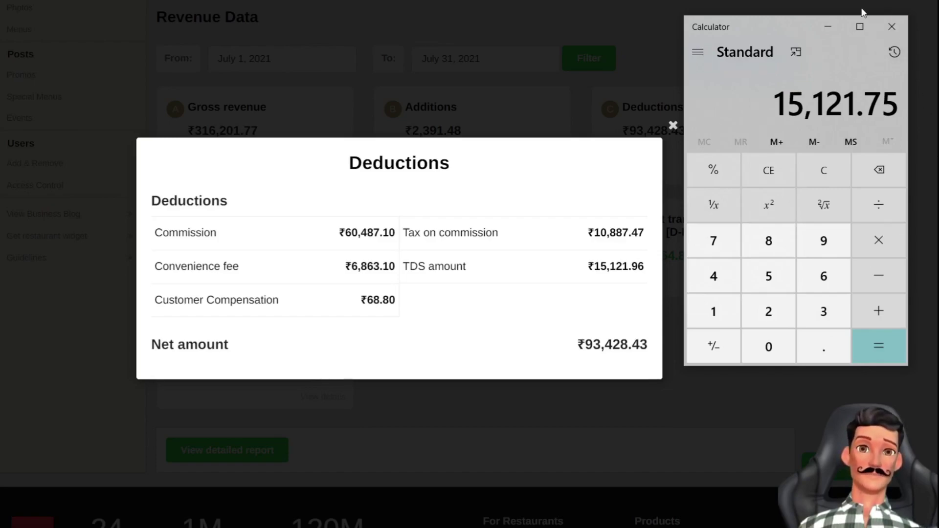
left_click(777, 172)
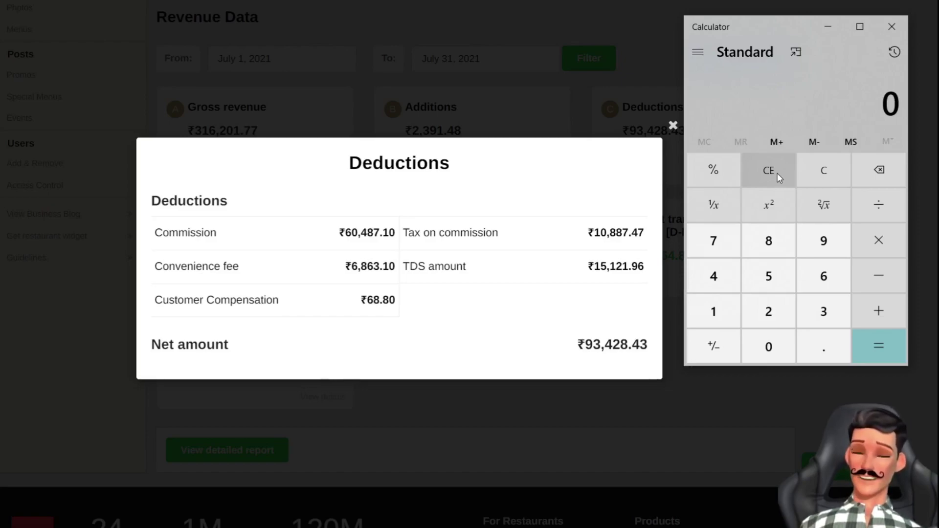
- Close the calculator and the July deductions details to return to the Revenue Data overview
left_click(903, 29)
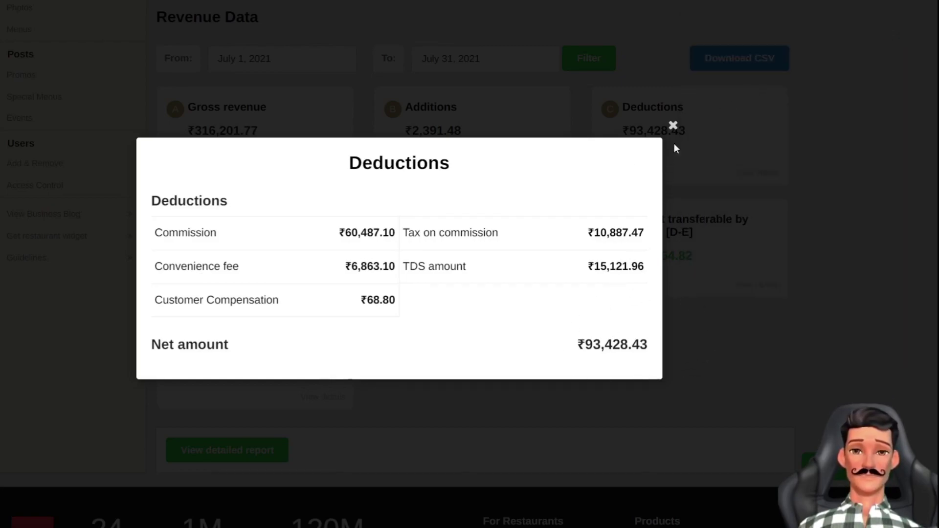
left_click(672, 126)
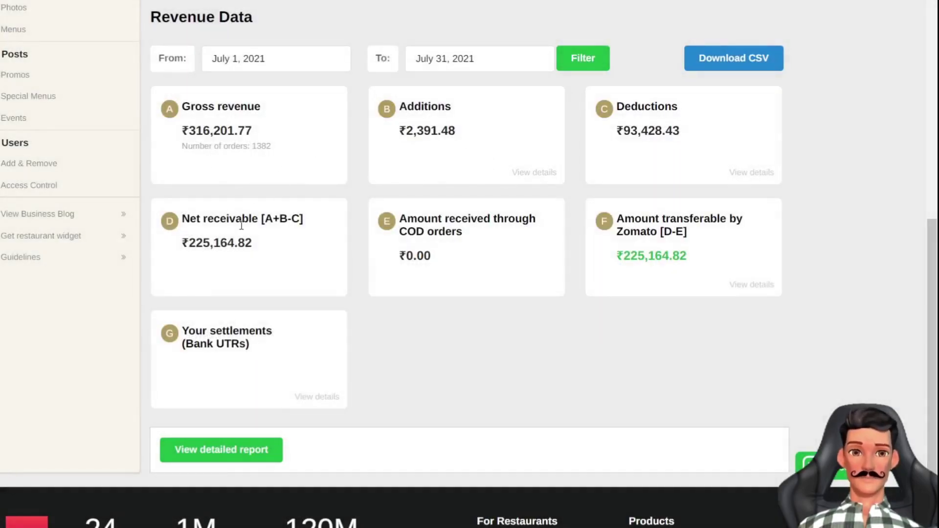
- Highlight the Net receivable heading in the revenue data and open the details of the bank settlements
left_click_drag(191, 215, 288, 218)
left_click(307, 250)
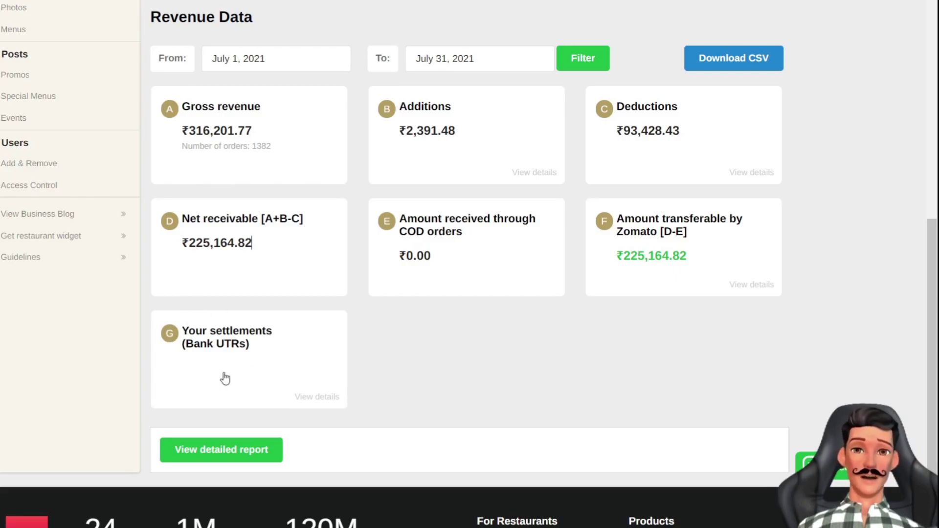
left_click(316, 397)
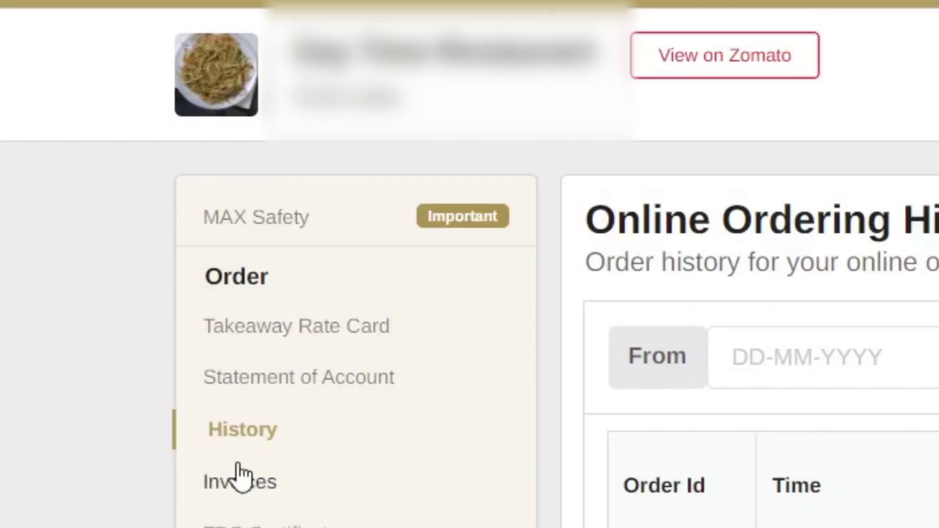
- Go to the restaurant's online ordering invoices and open the downloaded invoice PDF
left_click(224, 478)
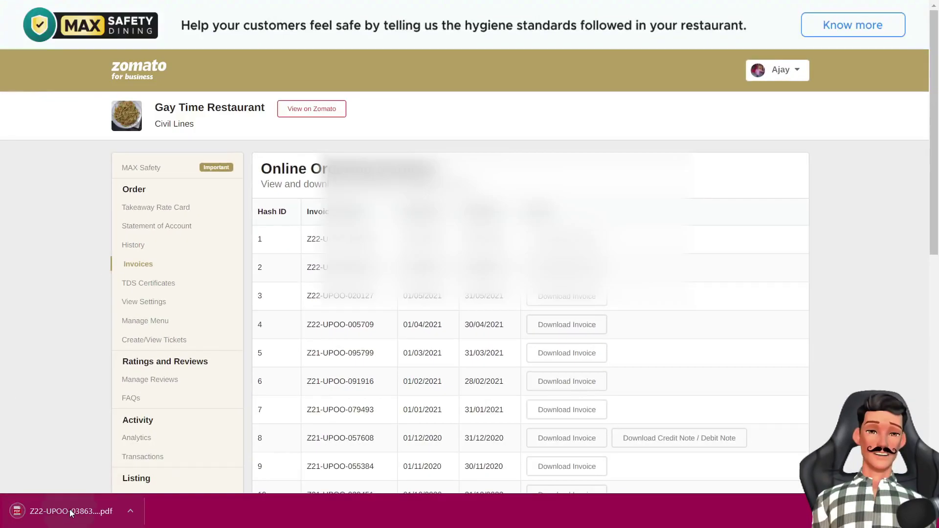
left_click(88, 511)
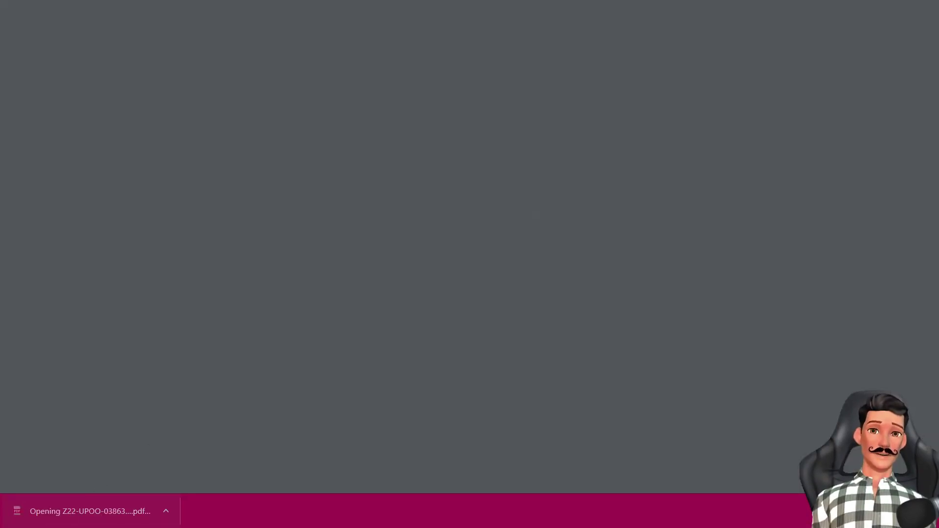